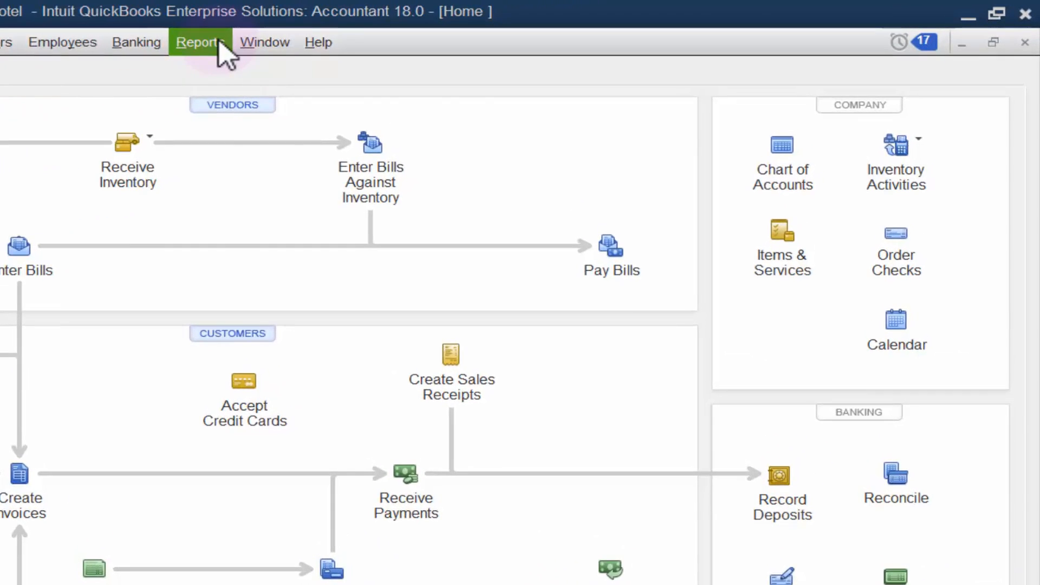
Open the Customer Balance Summary report and review the customers' balances and their total
left_click(222, 52)
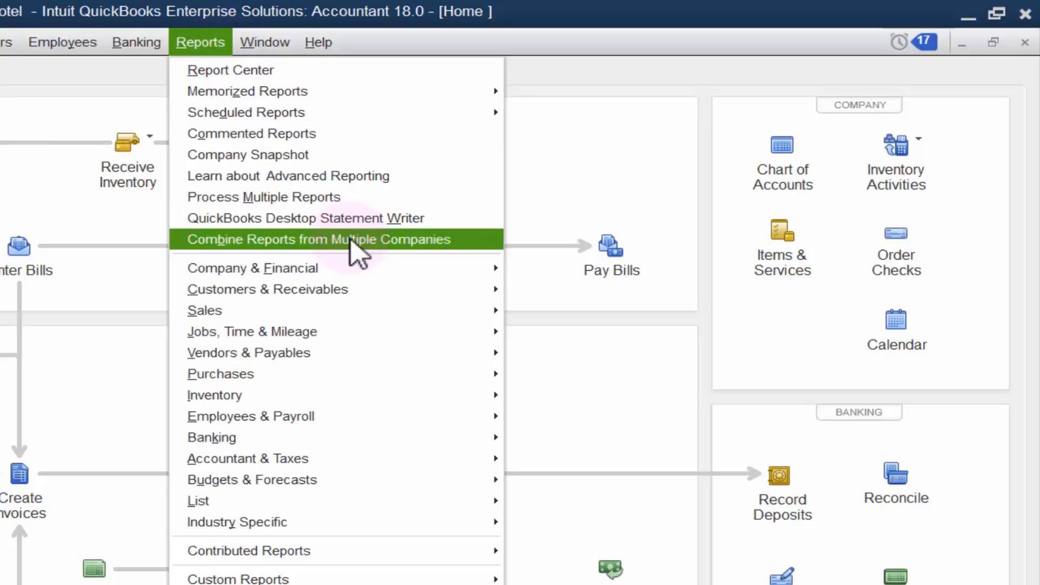
mouse_move(374, 297)
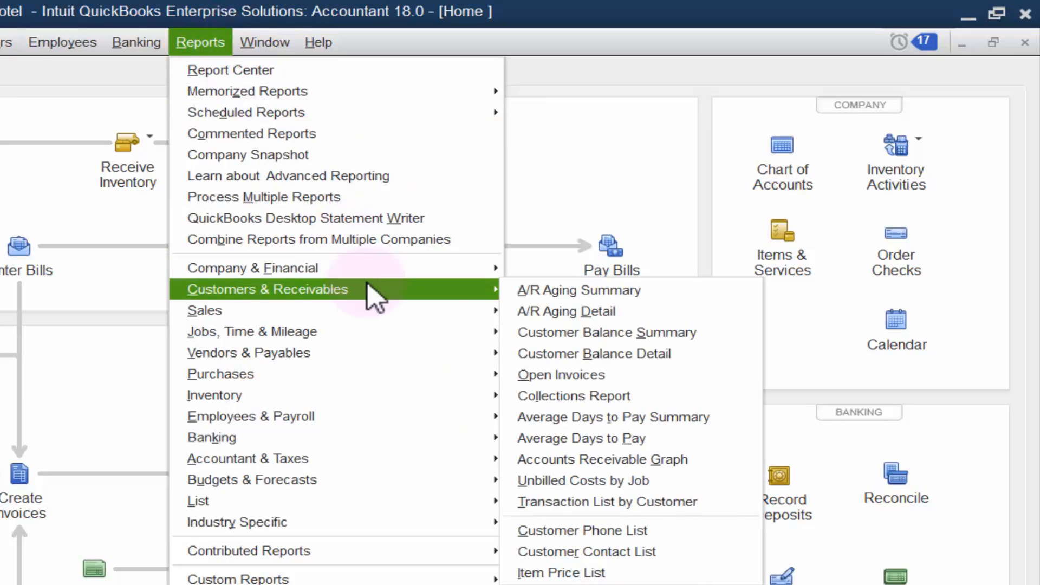
left_click(618, 332)
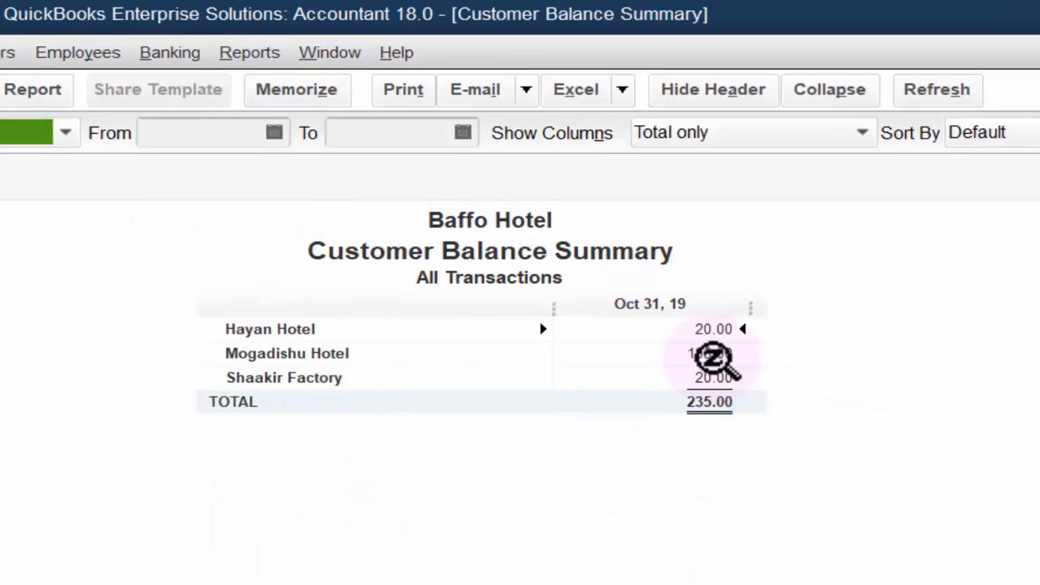
left_click(707, 402)
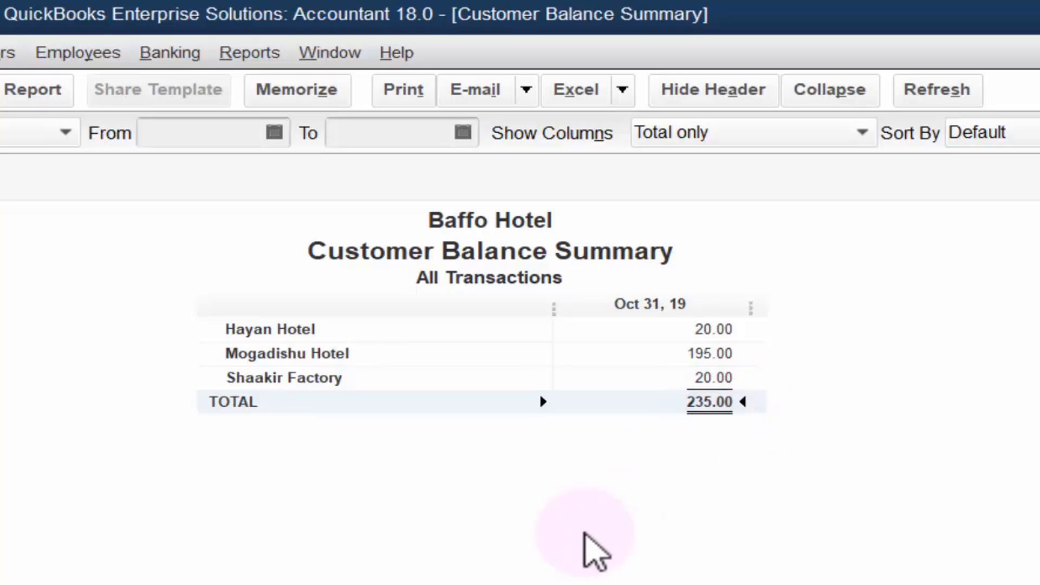
left_click(717, 334)
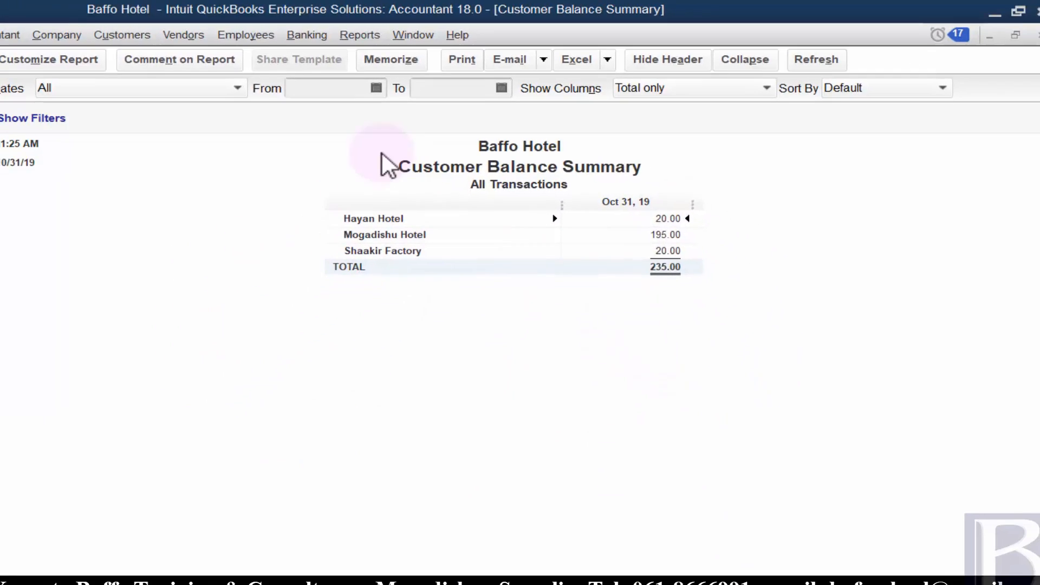
Start a new customer payment received from Hayan Hotel with a payment amount of 18.00
left_click(115, 35)
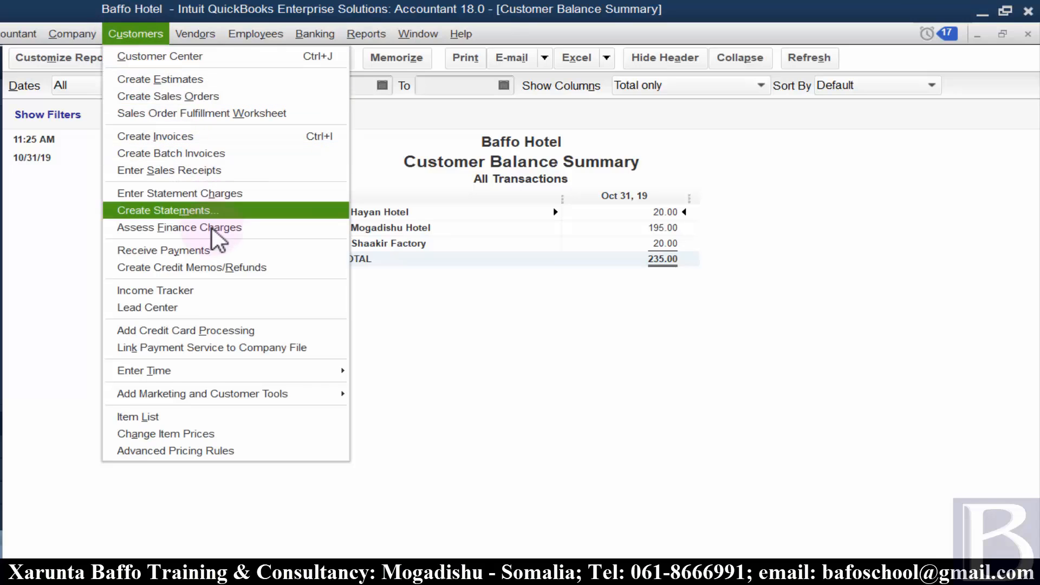
left_click(206, 260)
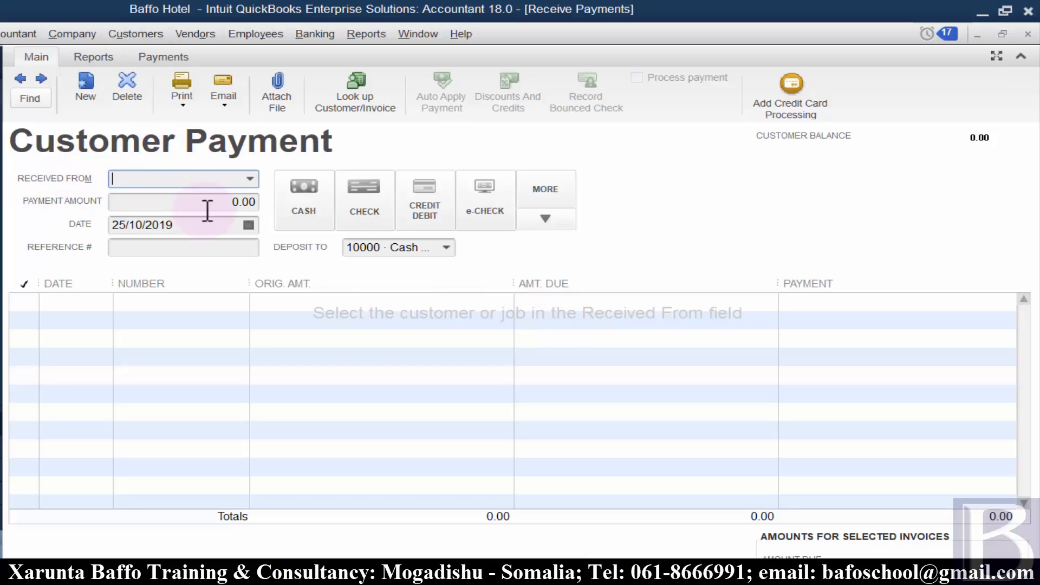
left_click(250, 179)
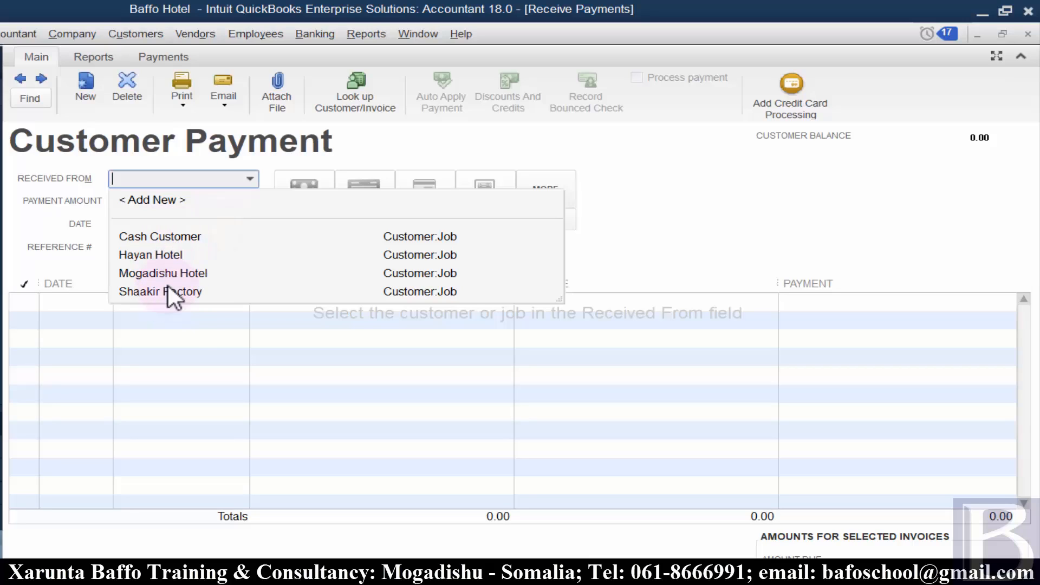
left_click(209, 182)
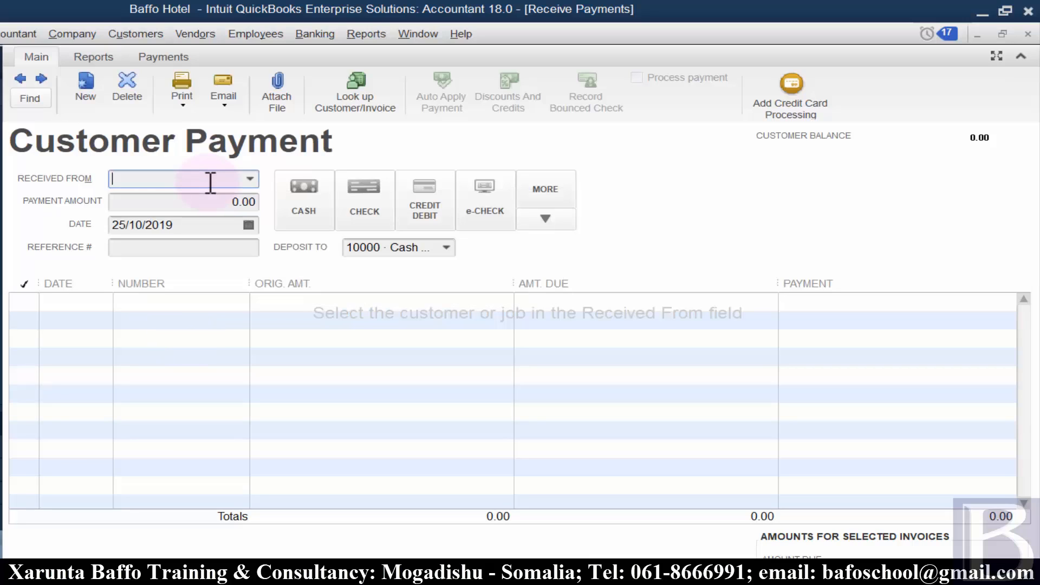
left_click(250, 179)
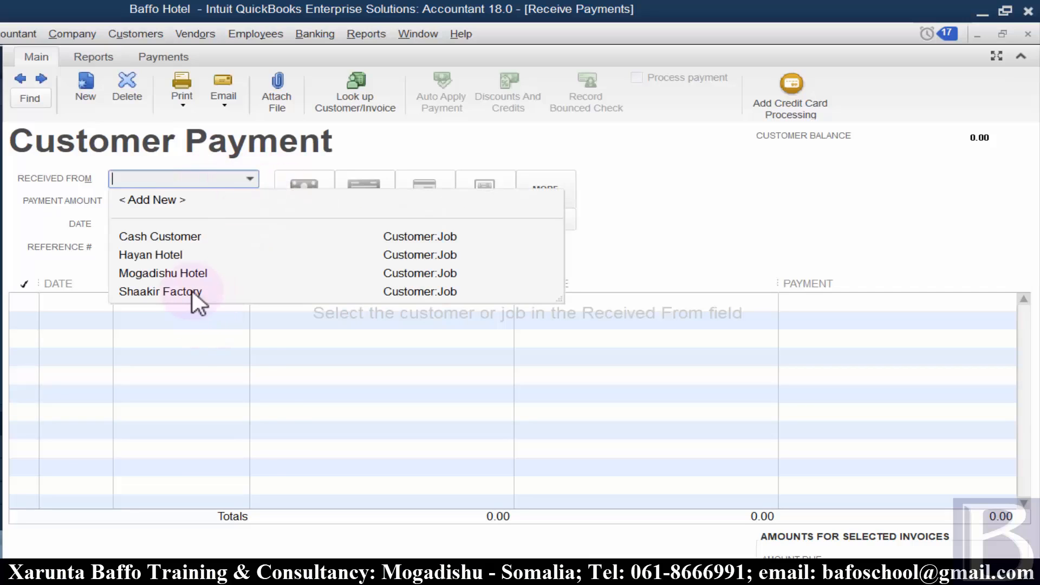
left_click(218, 176)
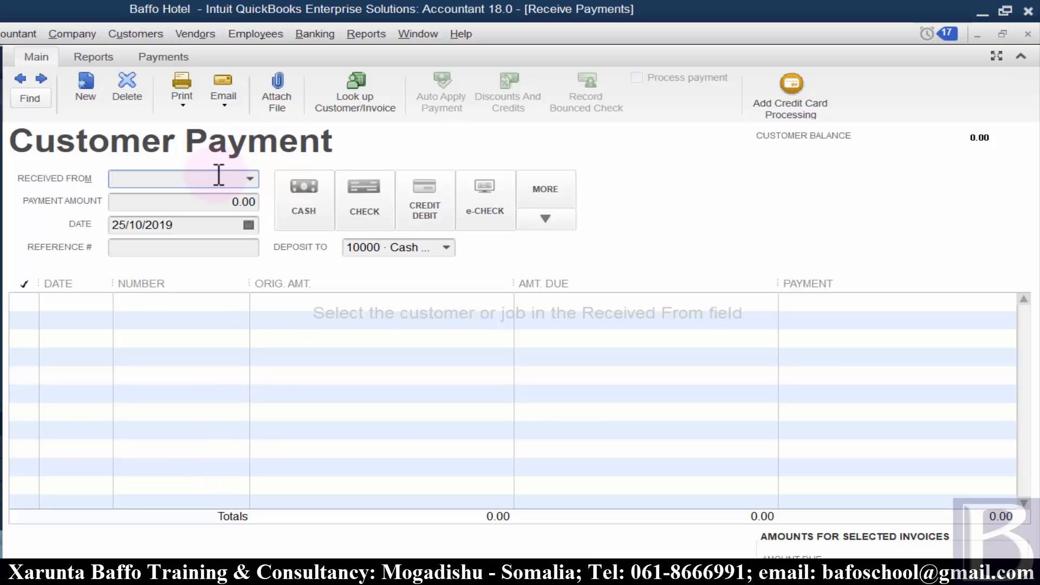
type("Hayan Hotel")
key("Tab")
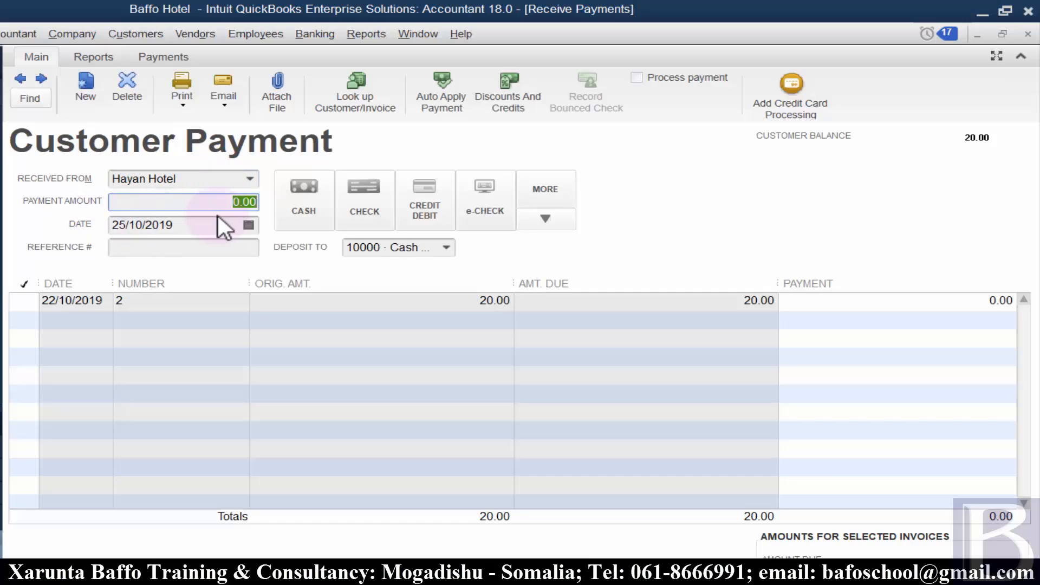
type("18")
key("Tab")
Fill in the payment's date 26/10/2019, Cash method, reference number 2 and deposit account 10000 · Cash OnHand
left_click(248, 224)
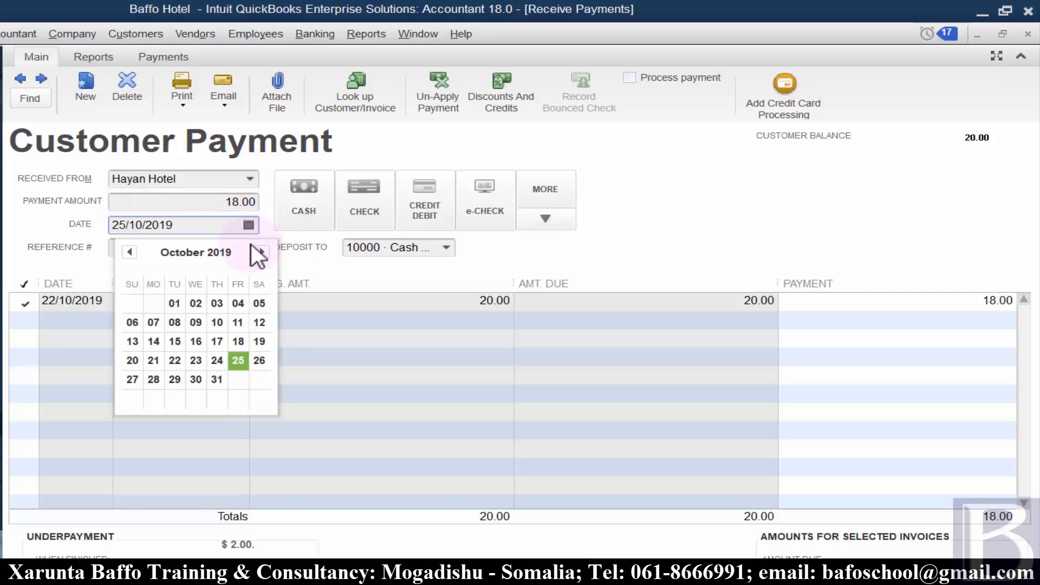
left_click(260, 362)
key("Tab")
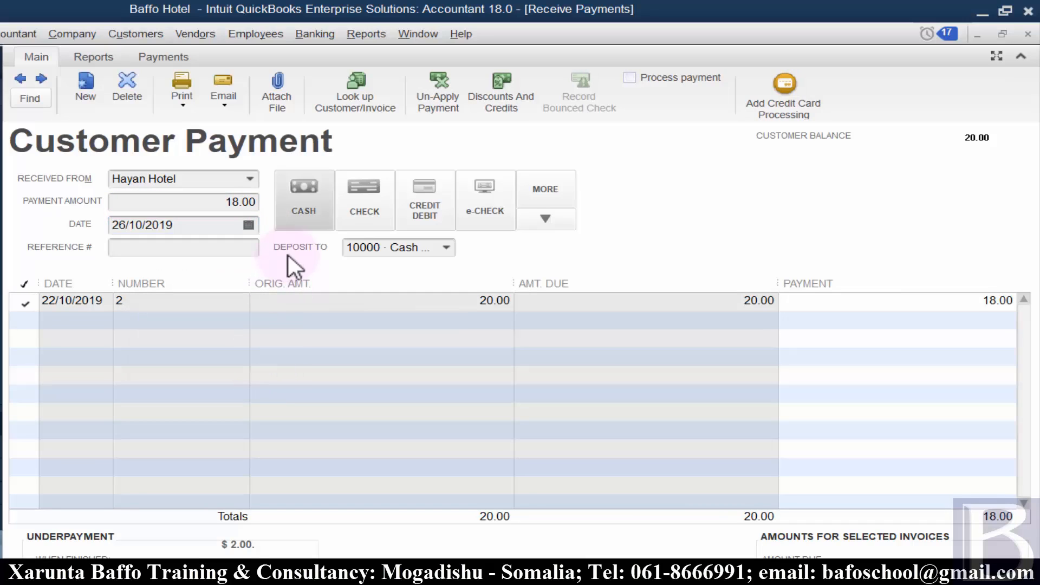
left_click(307, 209)
left_click(232, 250)
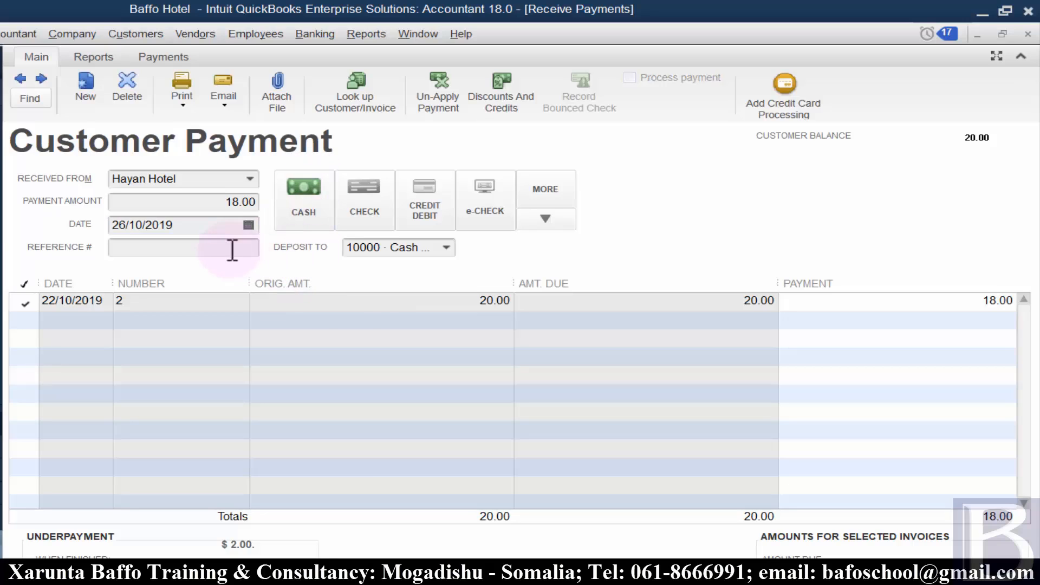
type("2")
left_click(453, 246)
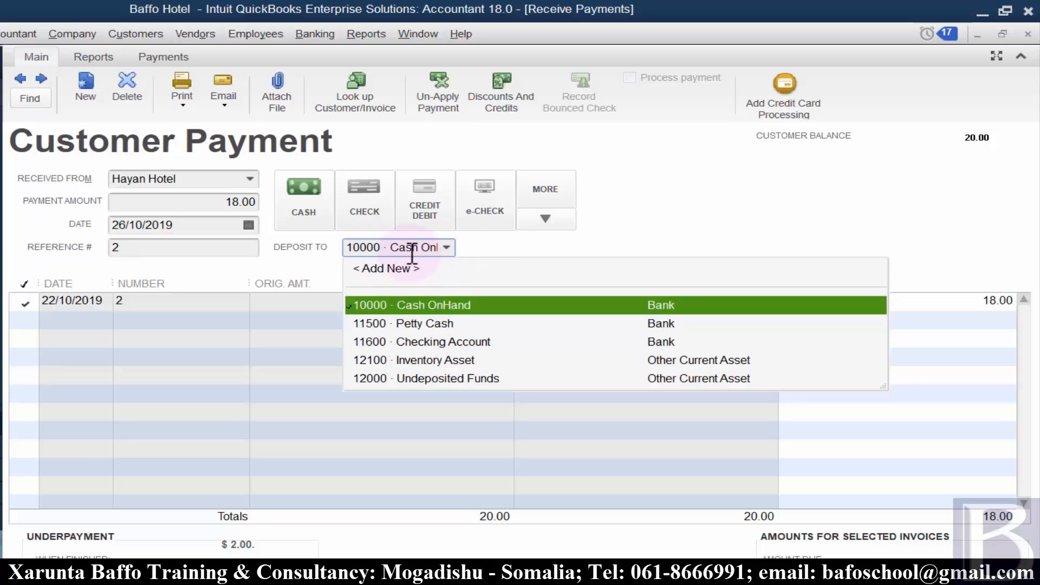
left_click(440, 306)
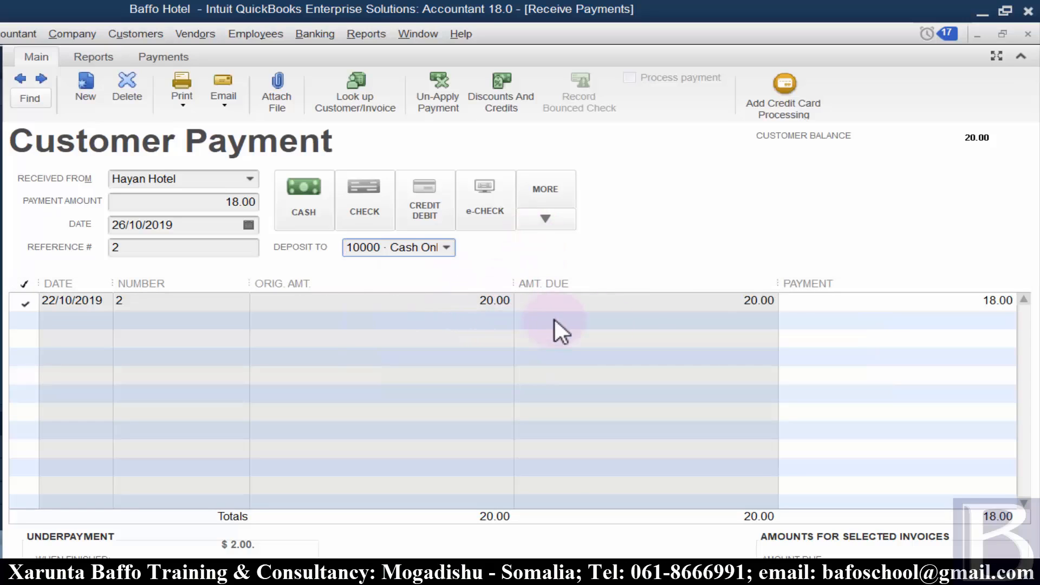
left_click(982, 302)
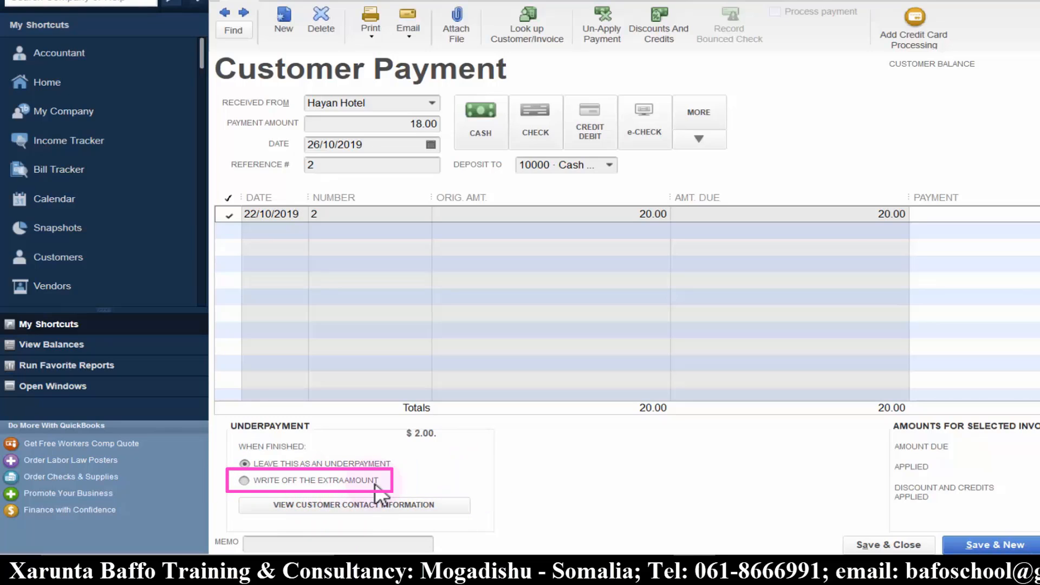
Write off the payment's extra amount to account 46500 · Sales Discount while saving and closing the payment
left_click(259, 482)
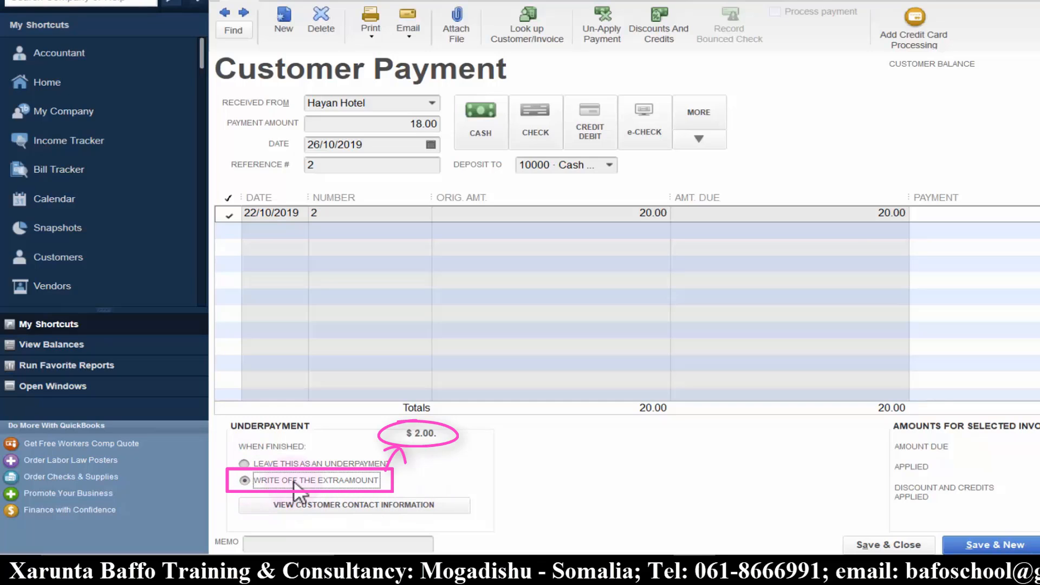
left_click(338, 541)
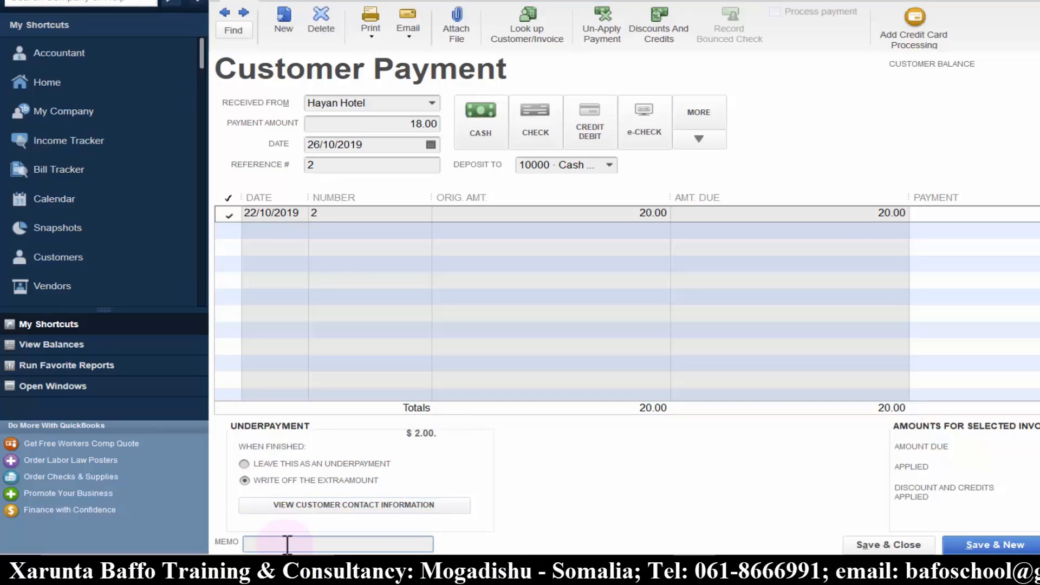
left_click(873, 545)
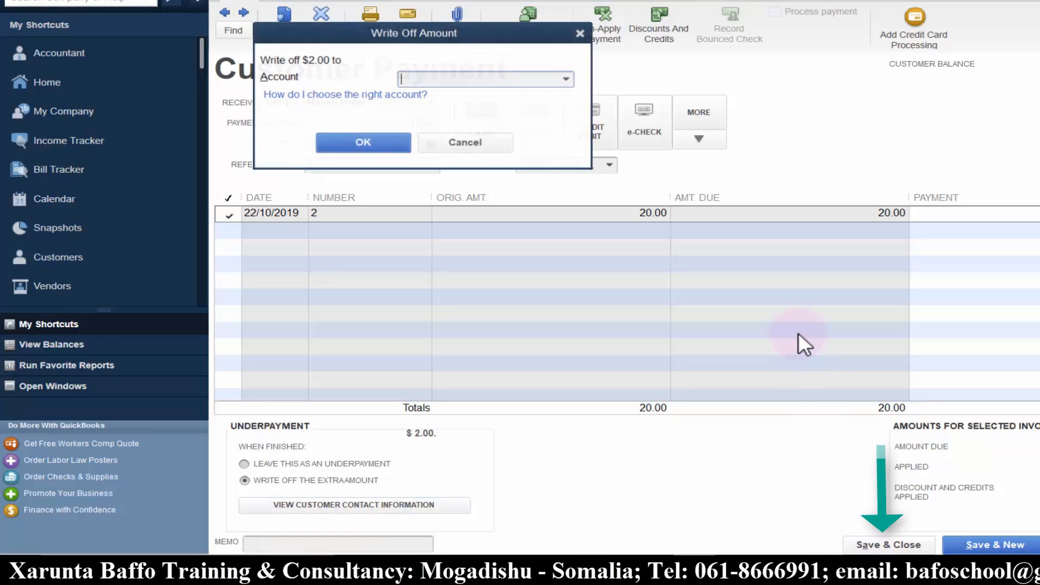
left_click_drag(505, 38, 637, 94)
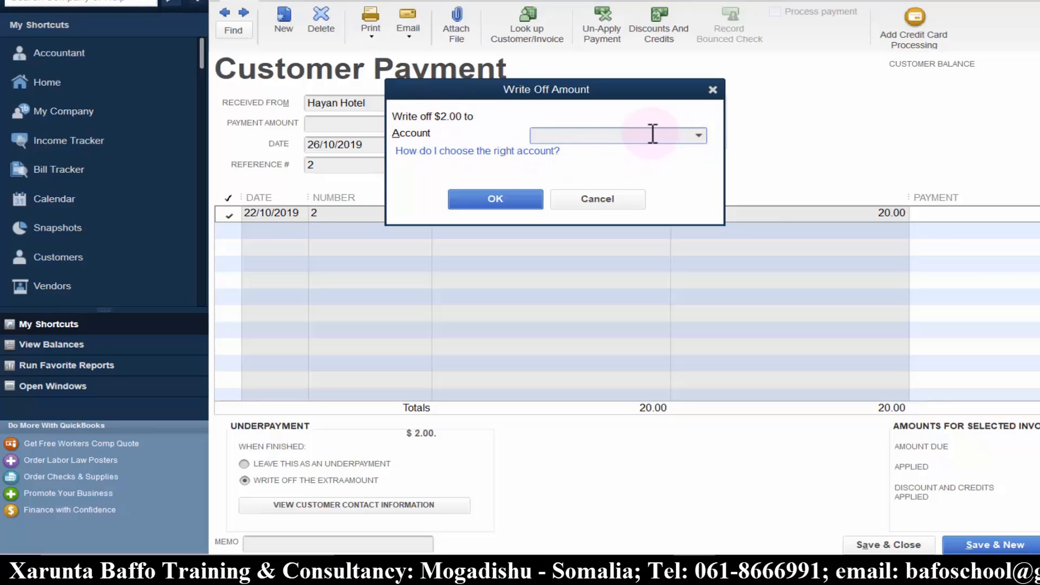
type("Sales Discount")
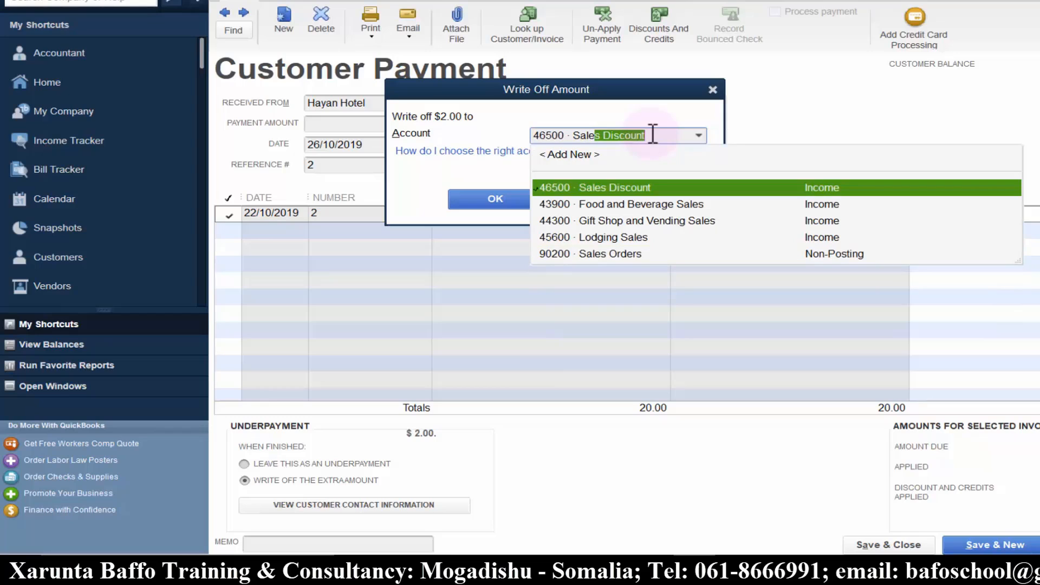
key("Tab")
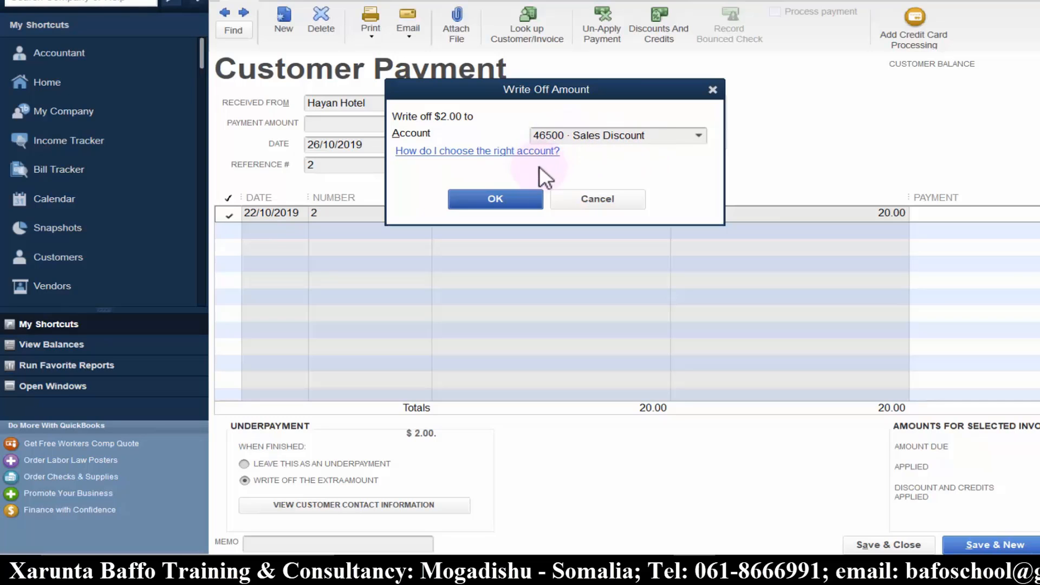
left_click(524, 198)
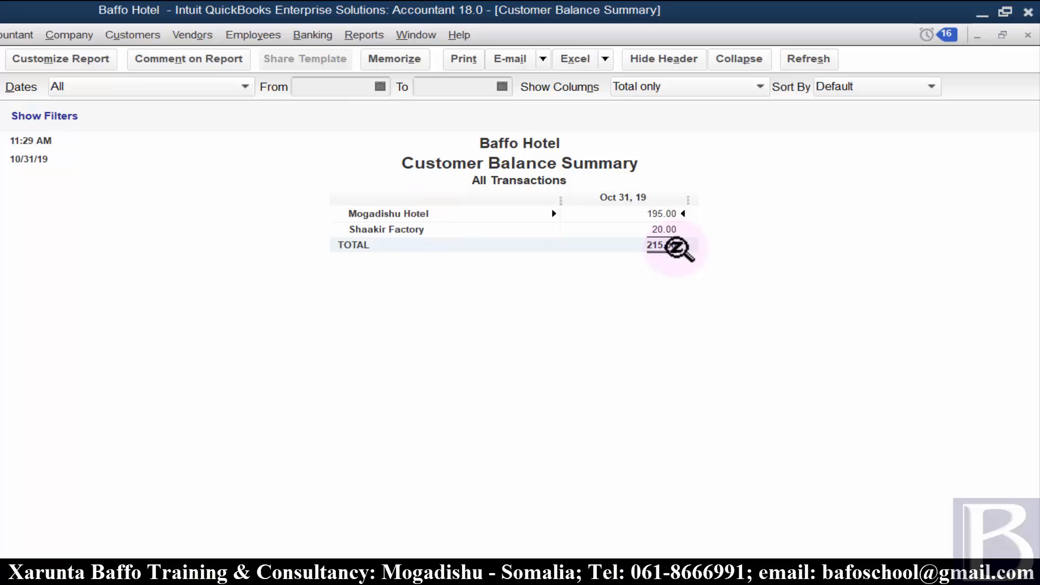
Filter the Customer Balance Summary report by the name Hayan Hotel
left_click(93, 62)
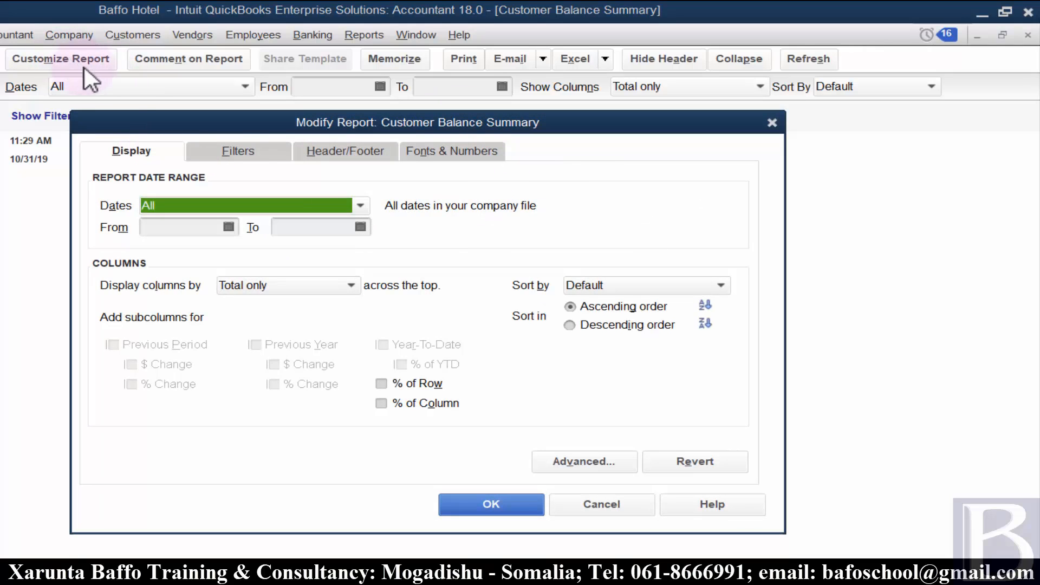
left_click(249, 150)
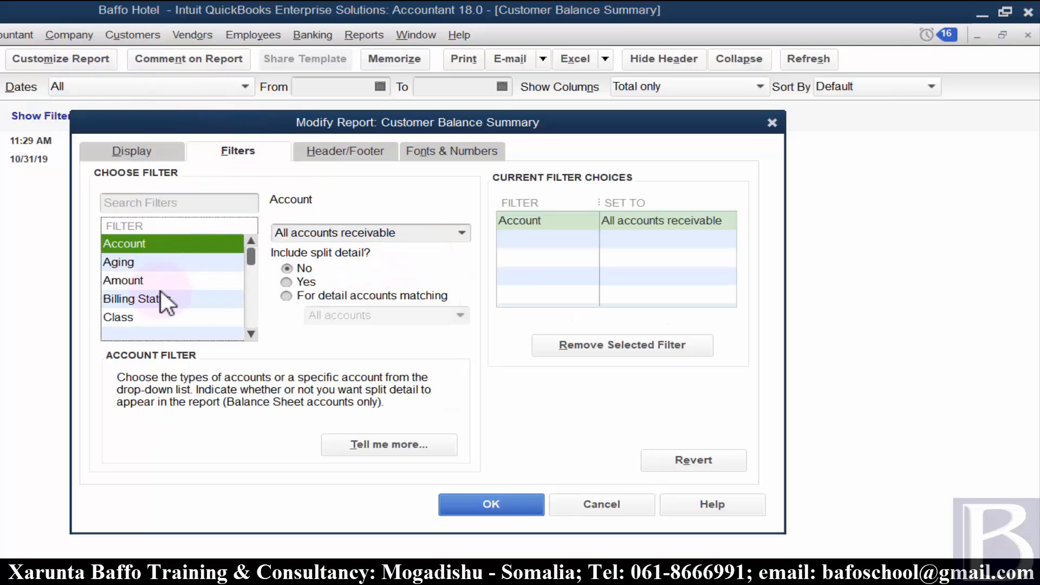
left_click(251, 334)
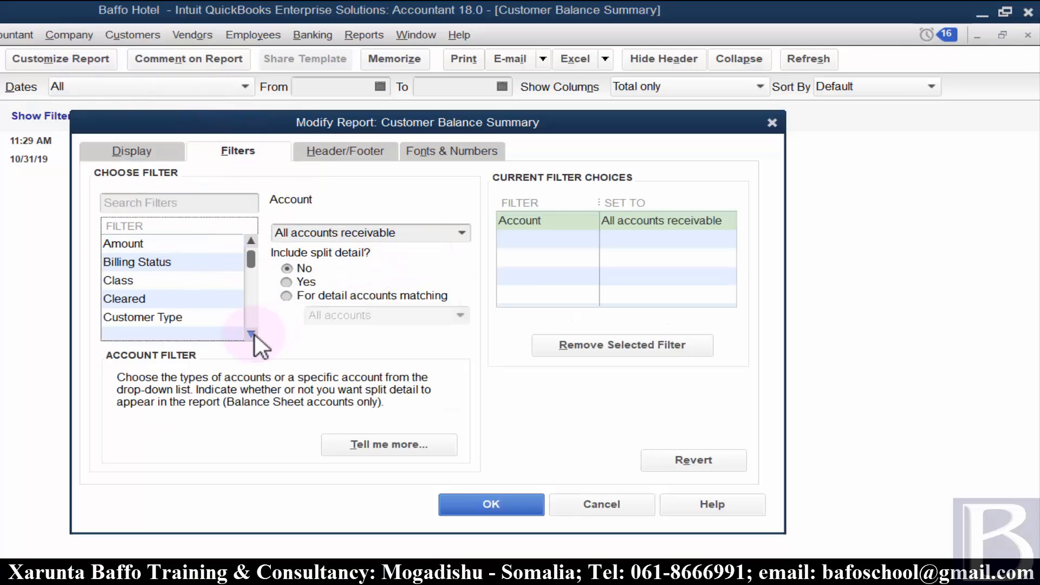
left_click(251, 333)
left_click(251, 334)
left_click(251, 334)
left_click(251, 334)
left_click(251, 334)
left_click(251, 334)
left_click(251, 334)
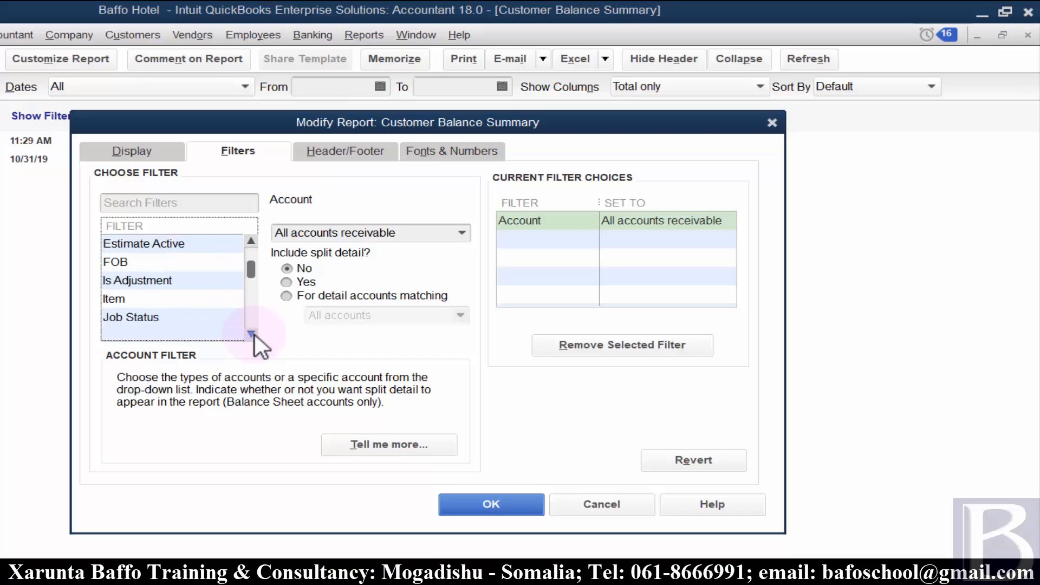
left_click(251, 334)
left_click(251, 333)
left_click(250, 334)
left_click(251, 333)
left_click(135, 299)
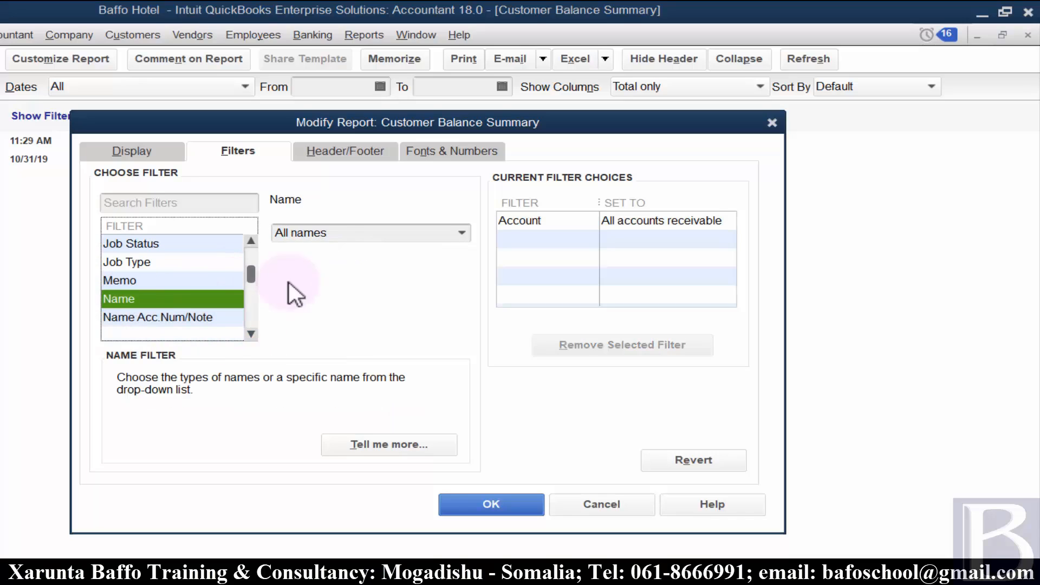
left_click(368, 233)
type("Hayan Hotel")
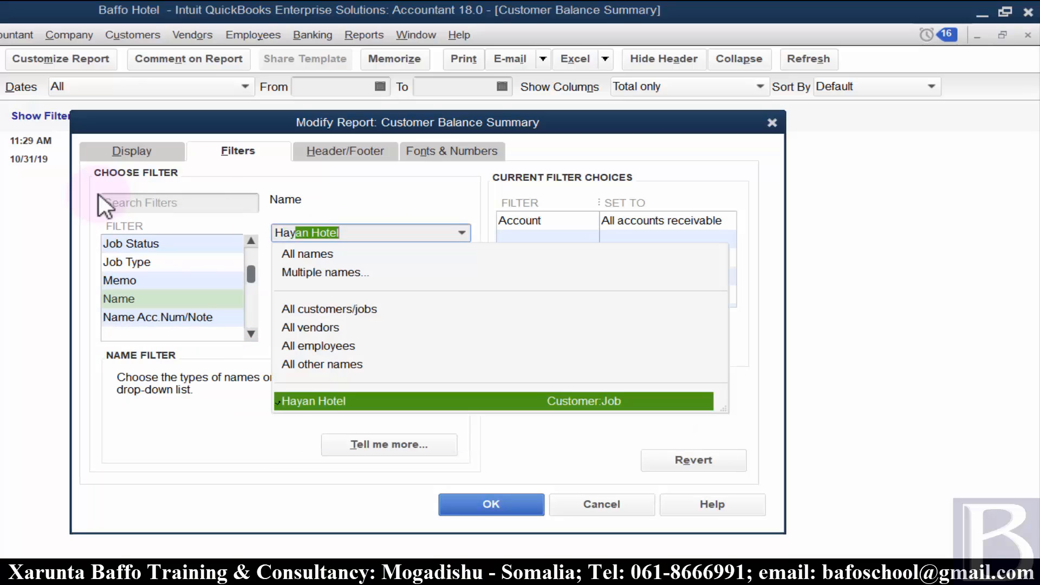
left_click(349, 401)
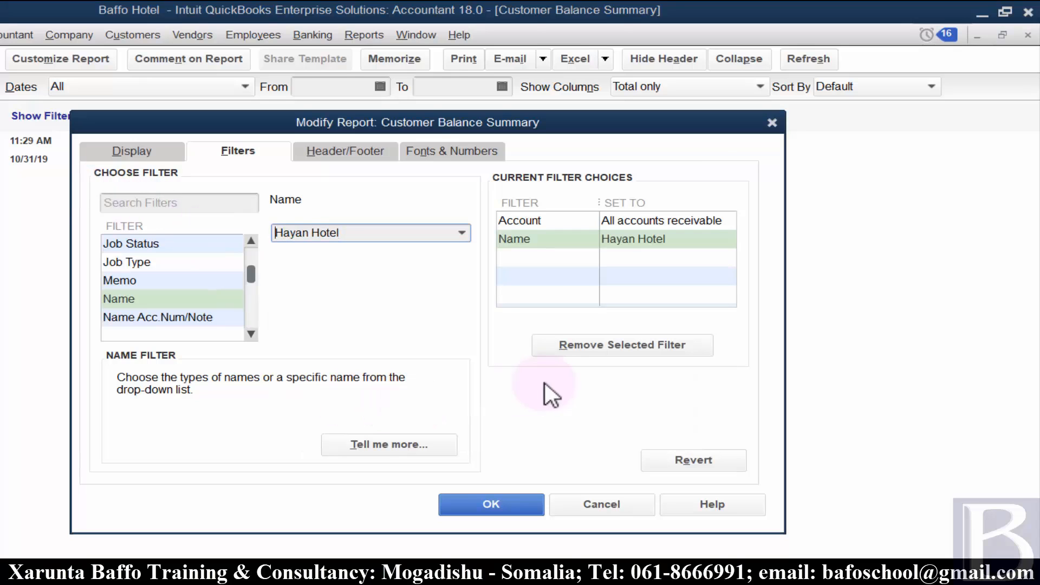
left_click(491, 505)
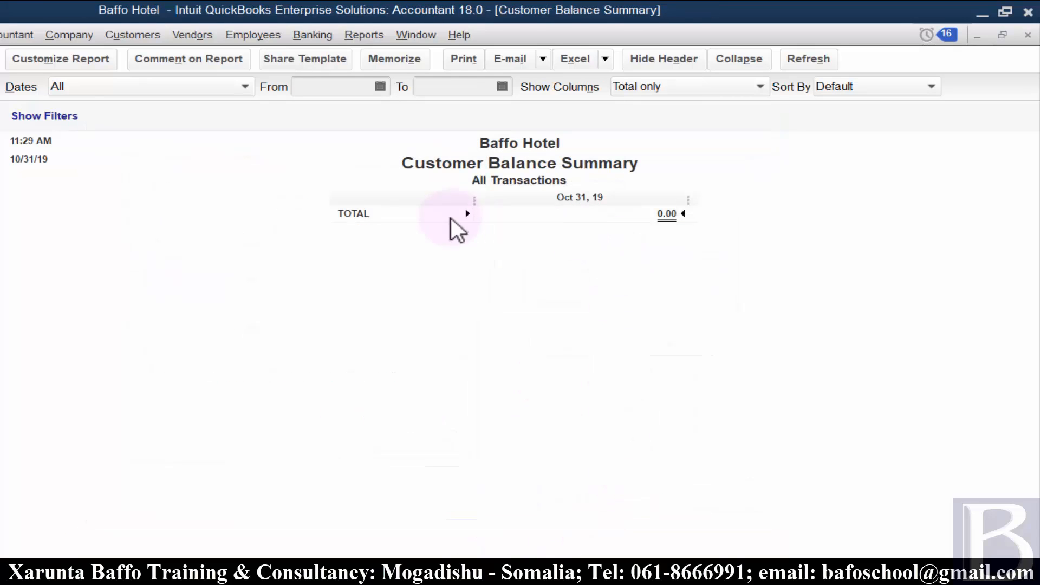
Open the transaction detail behind the report's total and examine Hayan Hotel's payment entry
double_click(660, 215)
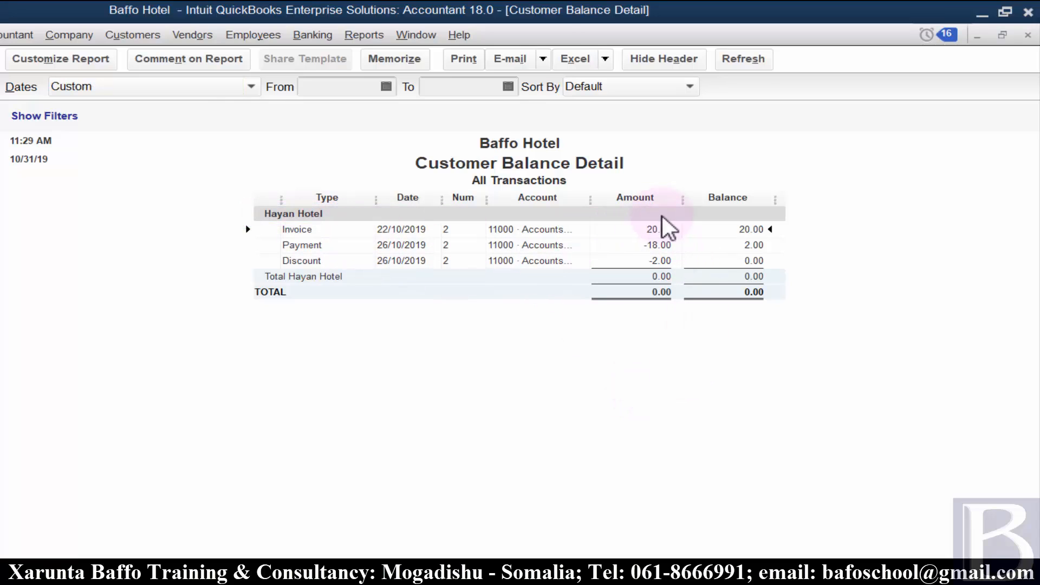
left_click(629, 244)
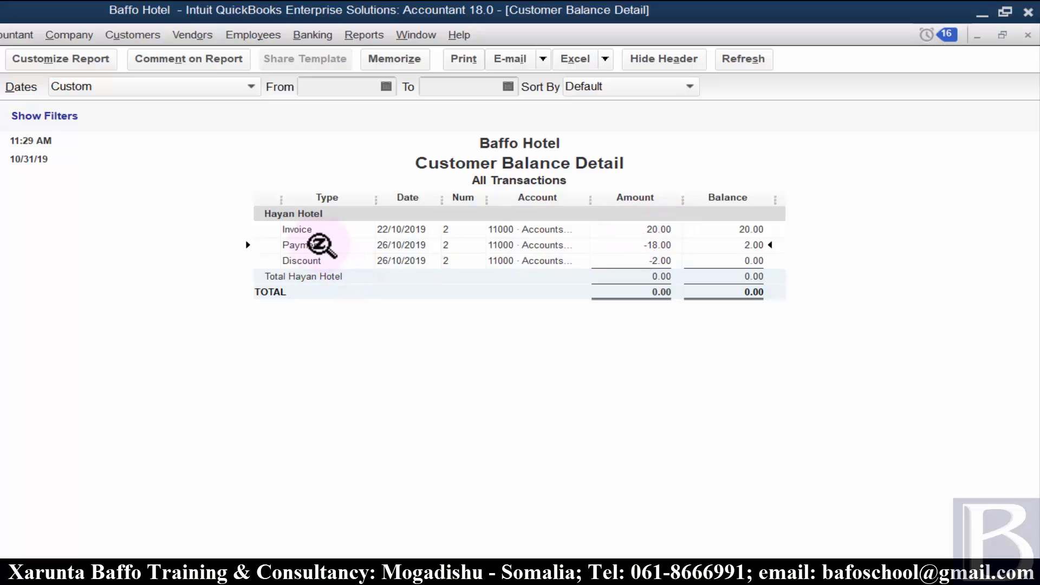
Examine Hayan Hotel's discount entry, and check the Sales Discount line in the standard Profit & Loss report
left_click(658, 261)
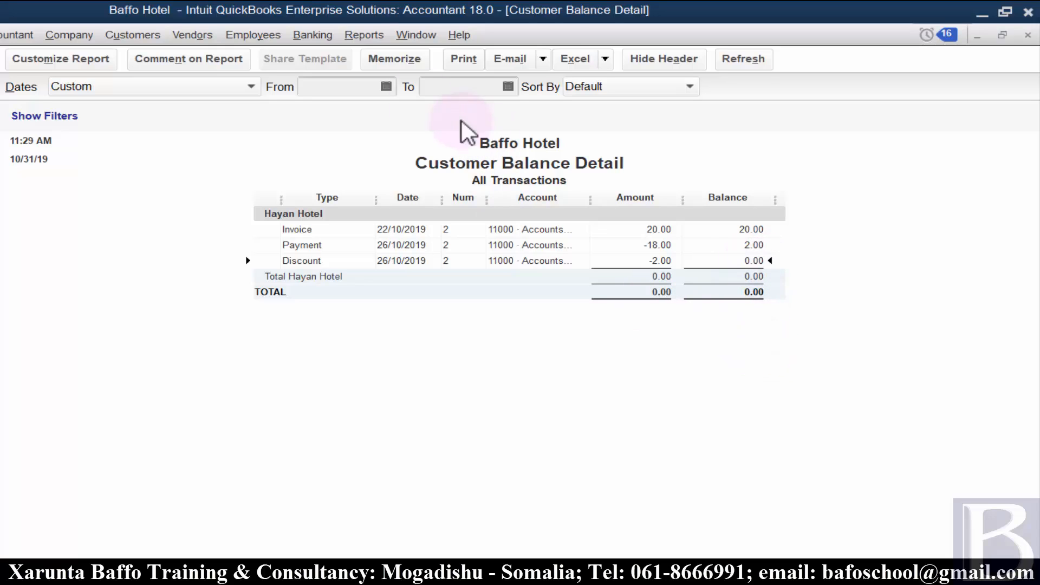
left_click(364, 36)
mouse_move(581, 222)
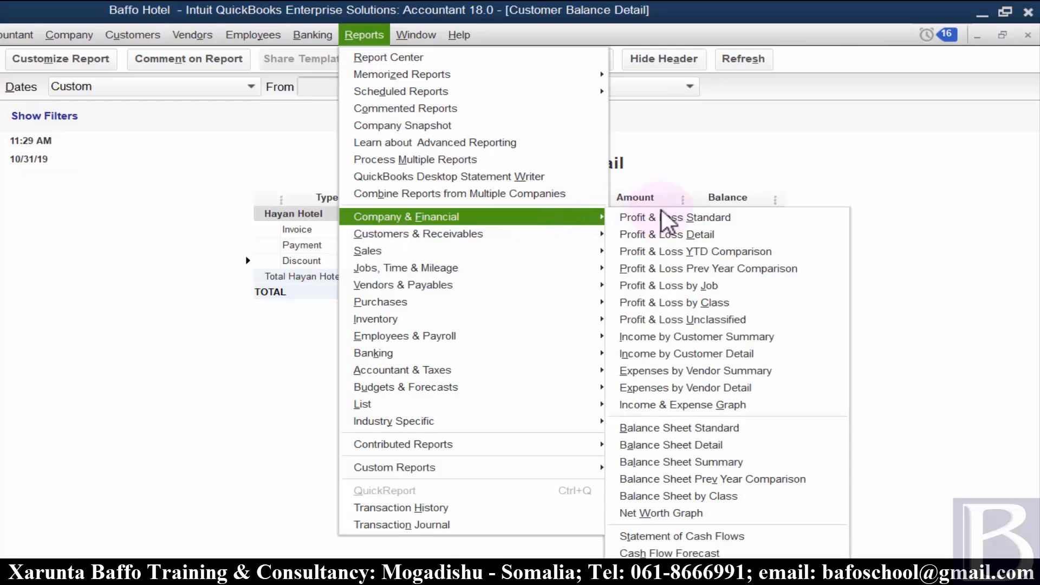
left_click(672, 220)
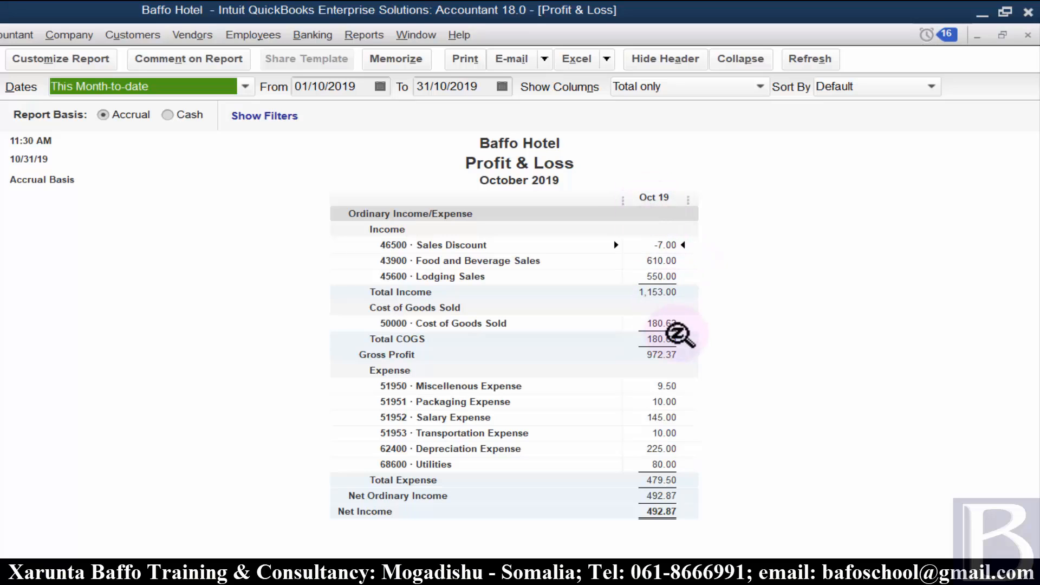
key("Escape")
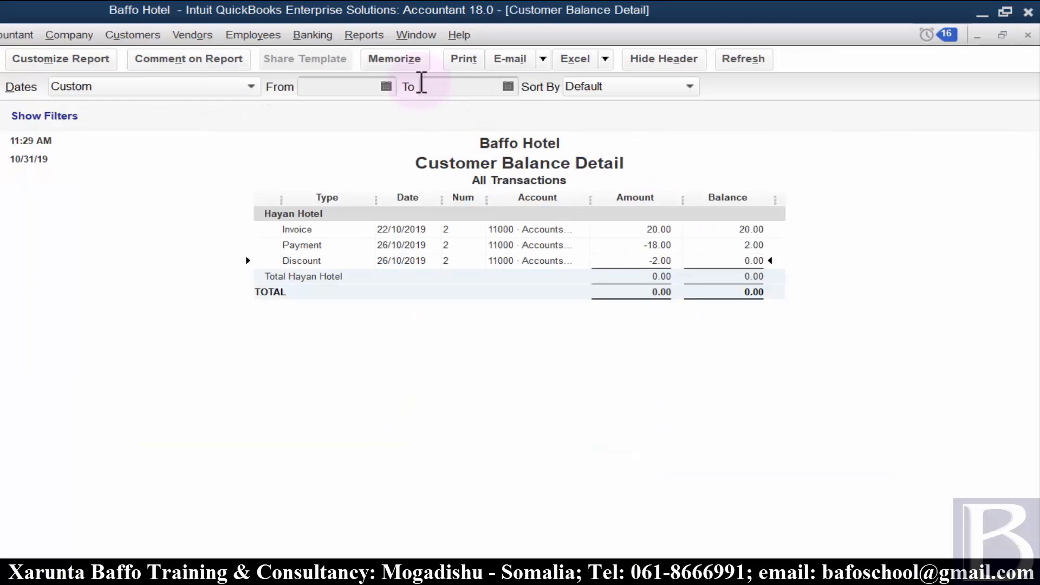
Open the memorized Accountant report named Baffo - P & L
left_click(365, 35)
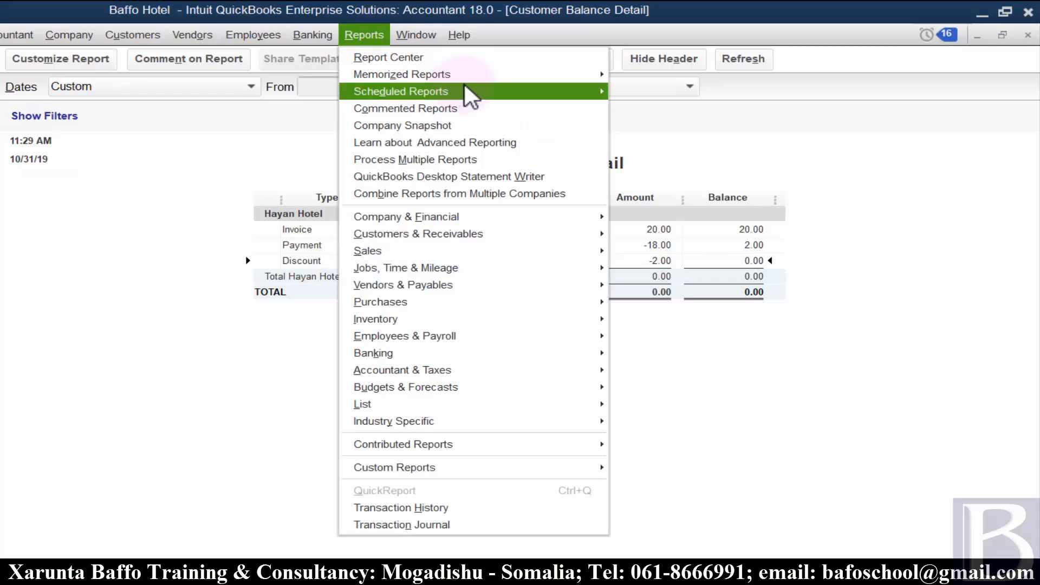
mouse_move(477, 76)
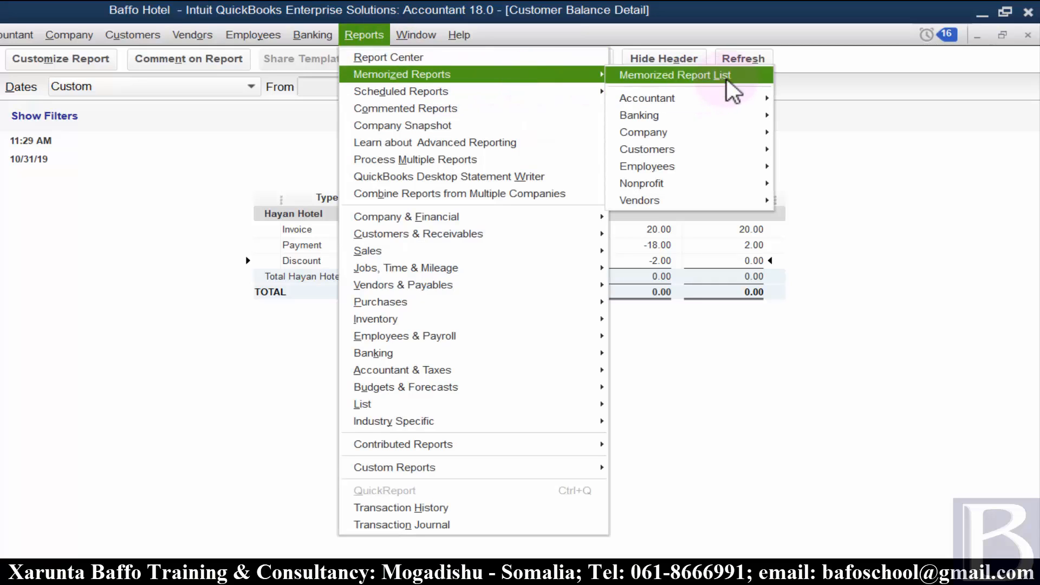
mouse_move(742, 98)
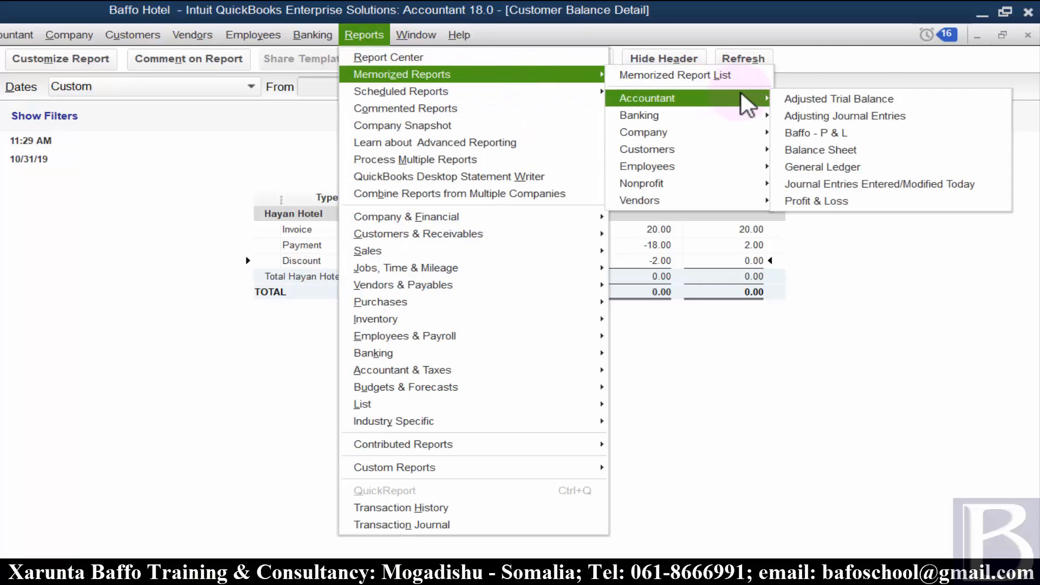
left_click(828, 133)
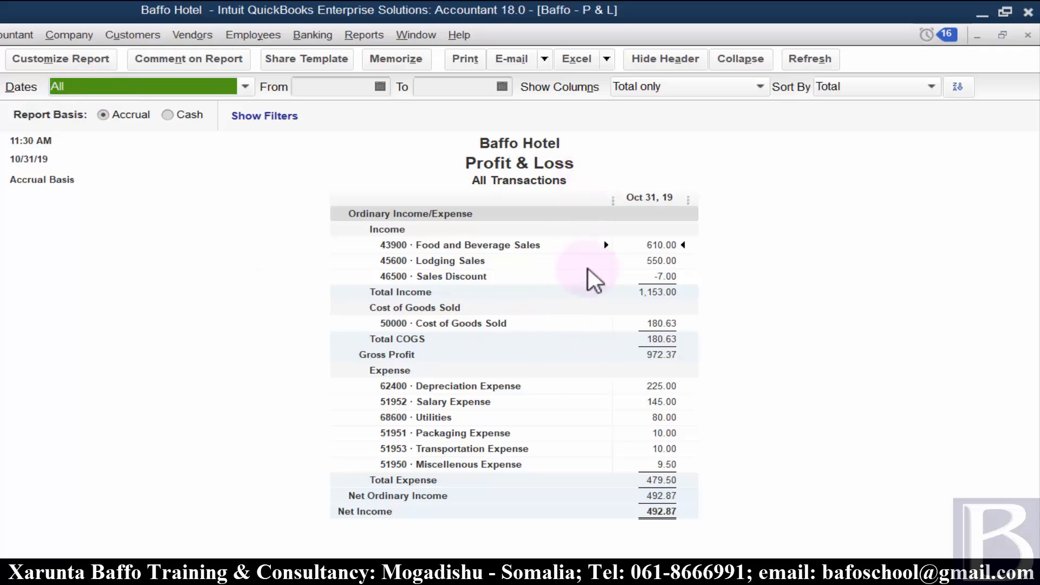
Limit the Profit & Loss report to This Month, check its start and end dates, and refresh it
left_click(244, 89)
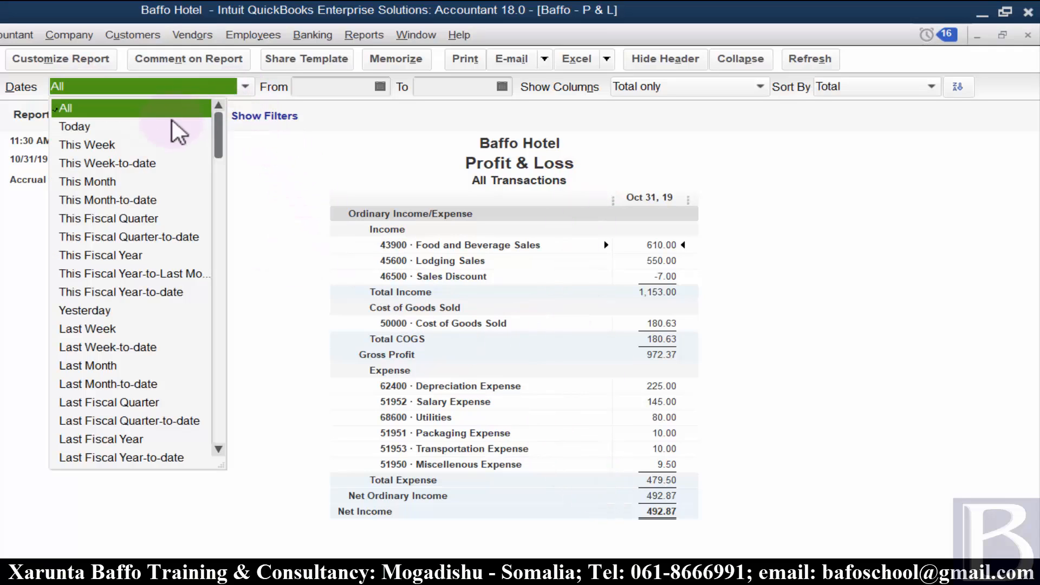
left_click(100, 182)
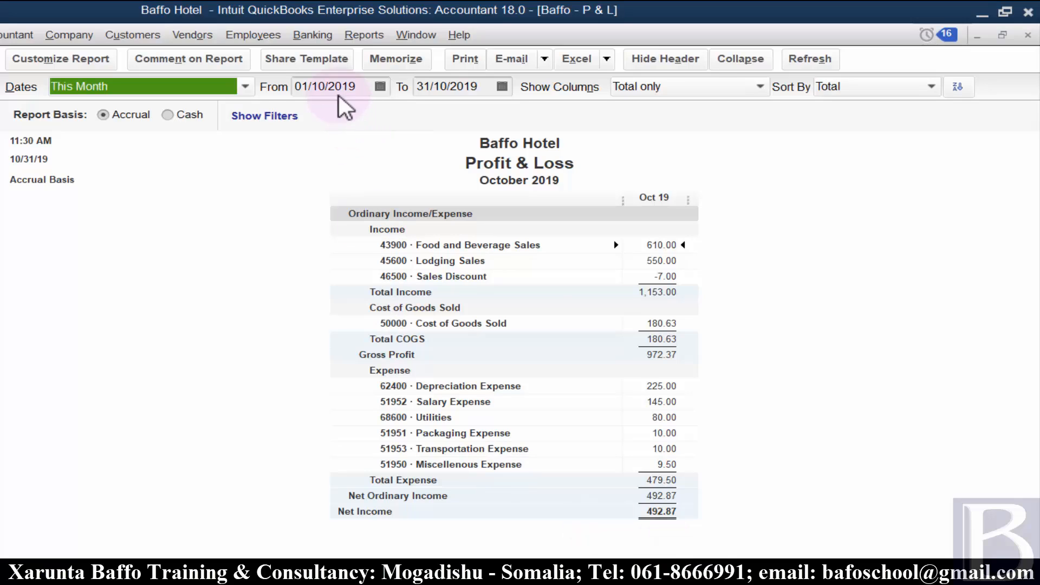
left_click_drag(362, 87, 267, 86)
left_click_drag(493, 87, 181, 100)
left_click(363, 86)
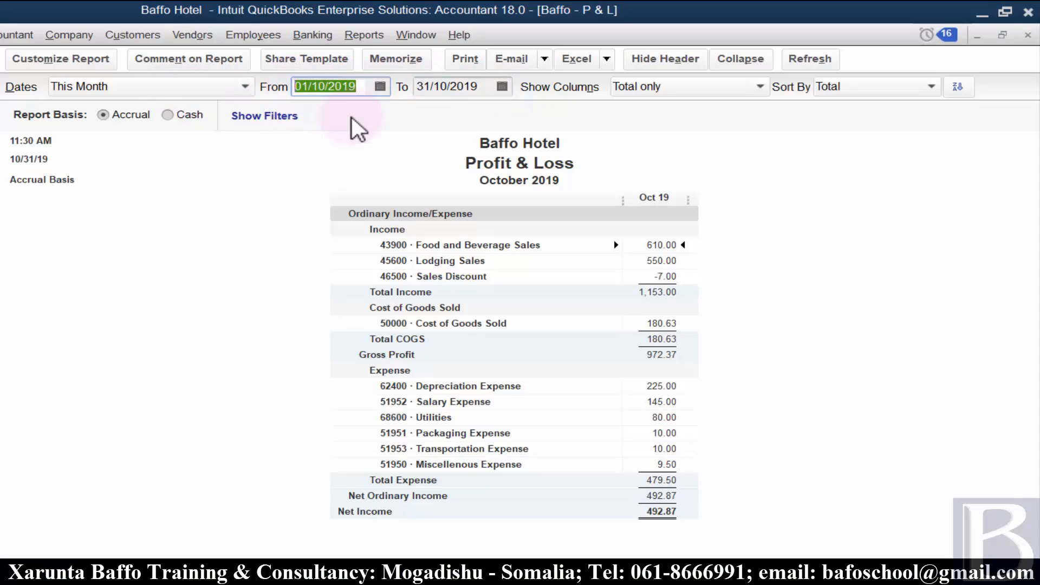
left_click_drag(484, 87, 279, 61)
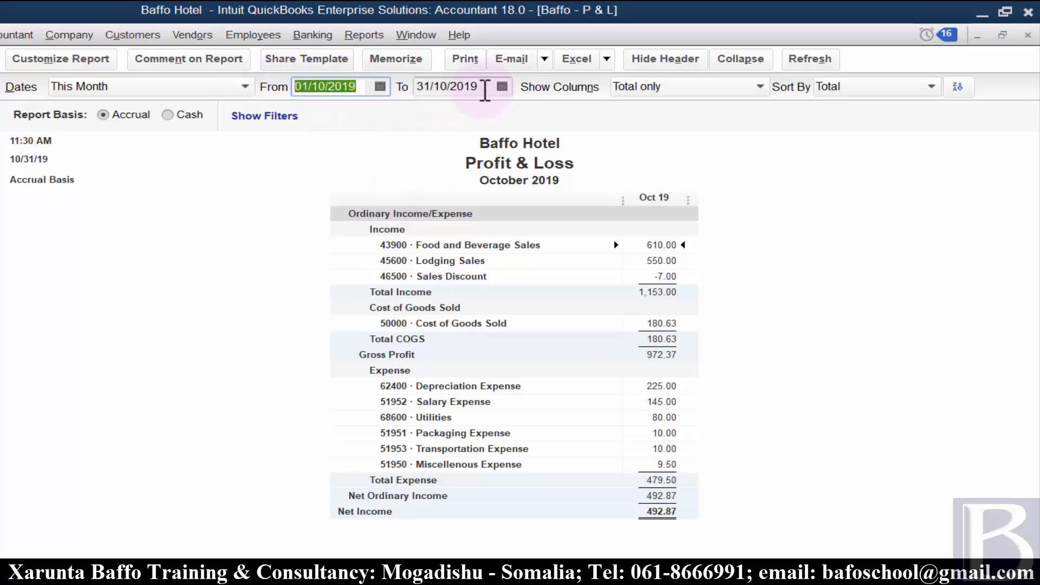
left_click(485, 90)
left_click(828, 64)
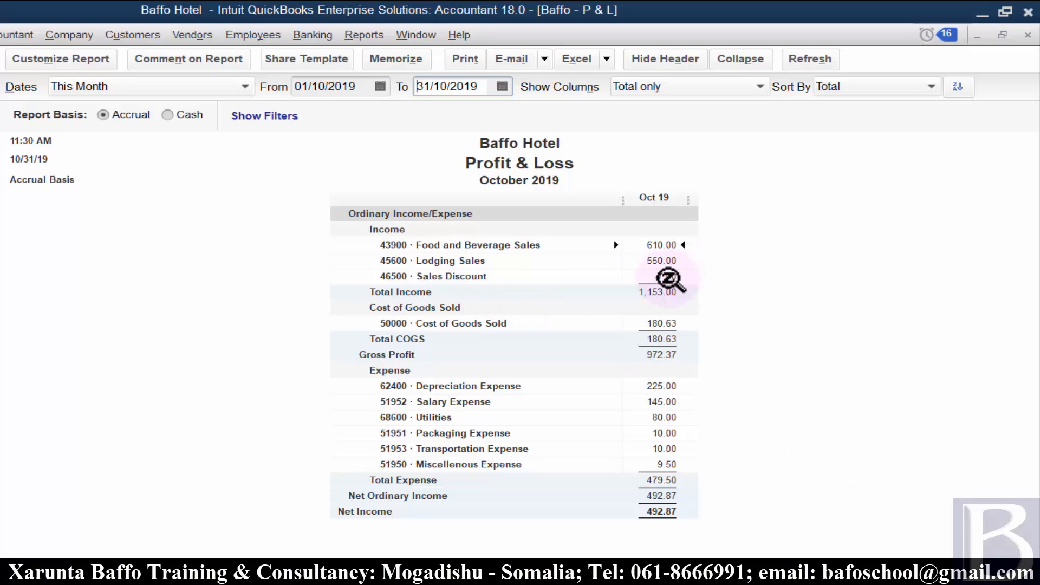
Examine Hayan Hotel's payment in the transactions behind 46500 · Sales Discount, and close both reports without memorizing the changes
double_click(675, 278)
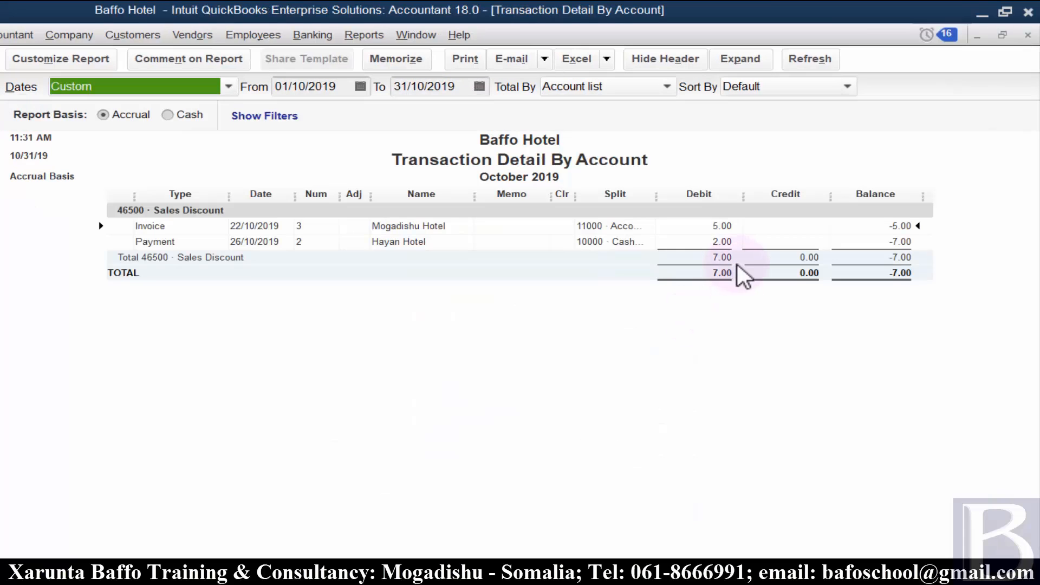
left_click(713, 241)
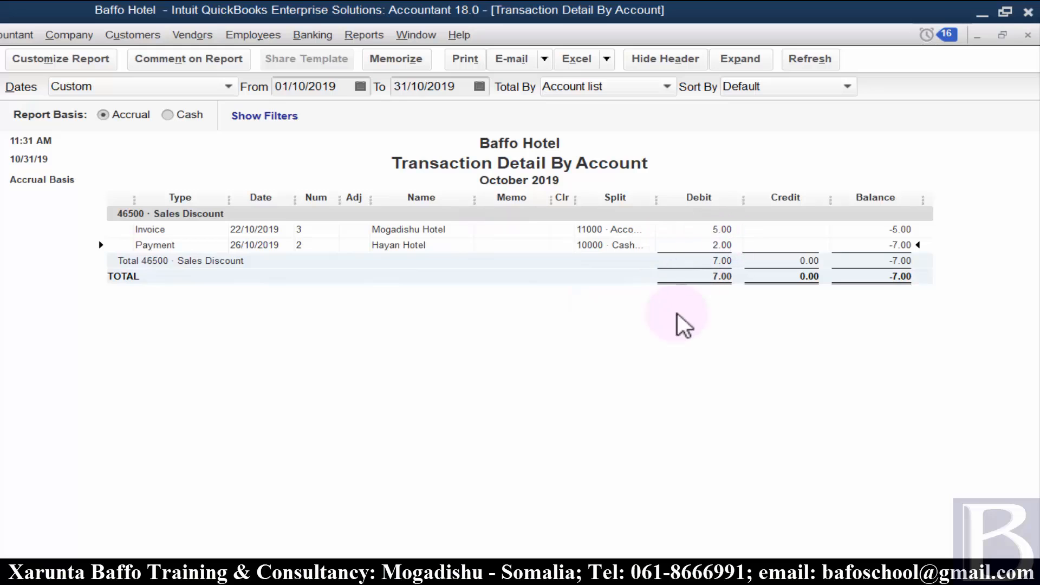
key("Escape")
key("Escape")
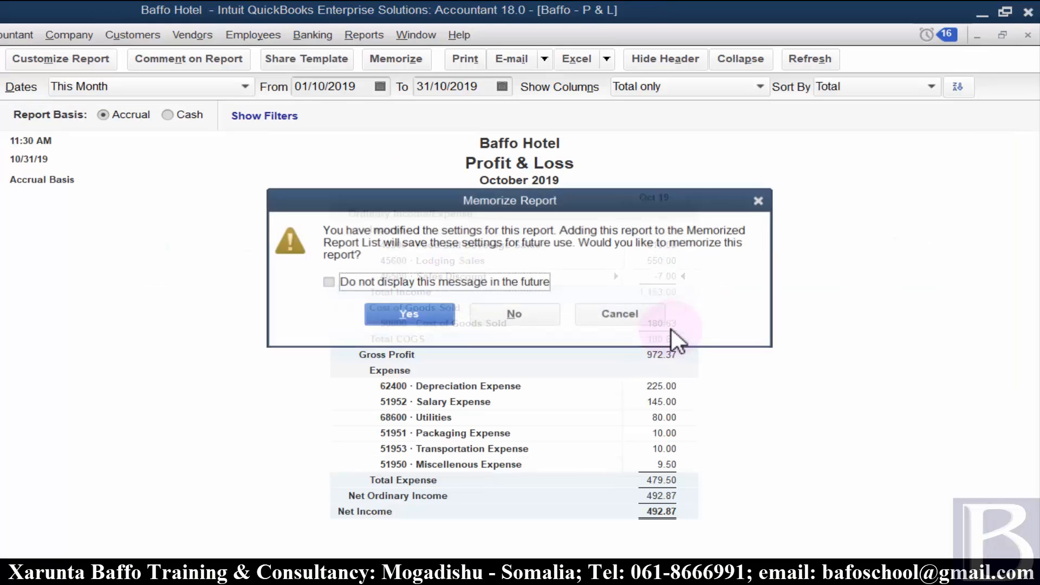
left_click(542, 317)
Open the standard Balance Sheet and examine the transactions behind 10000 · Cash OnHand
left_click(364, 35)
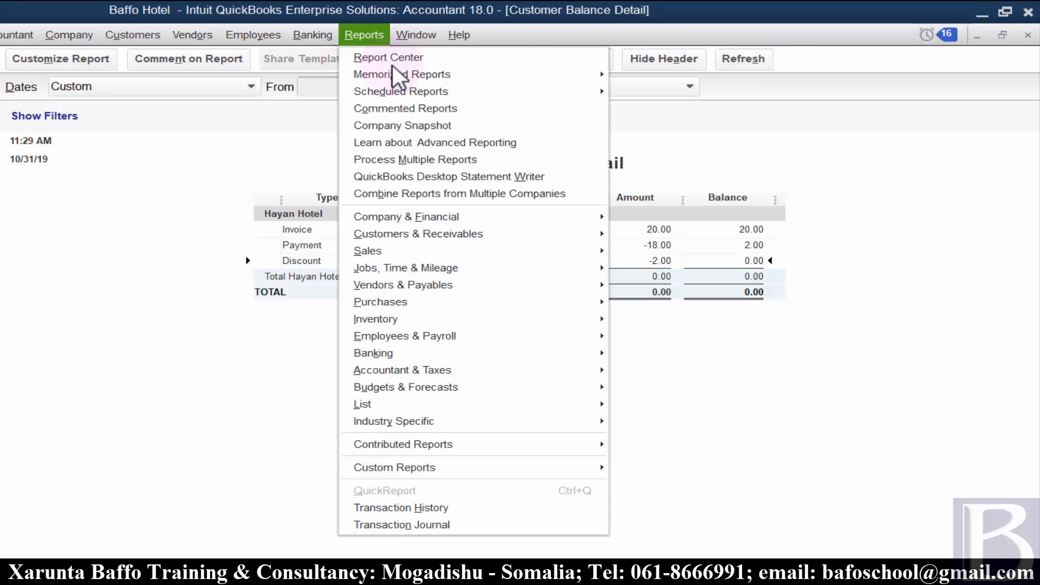
left_click(668, 421)
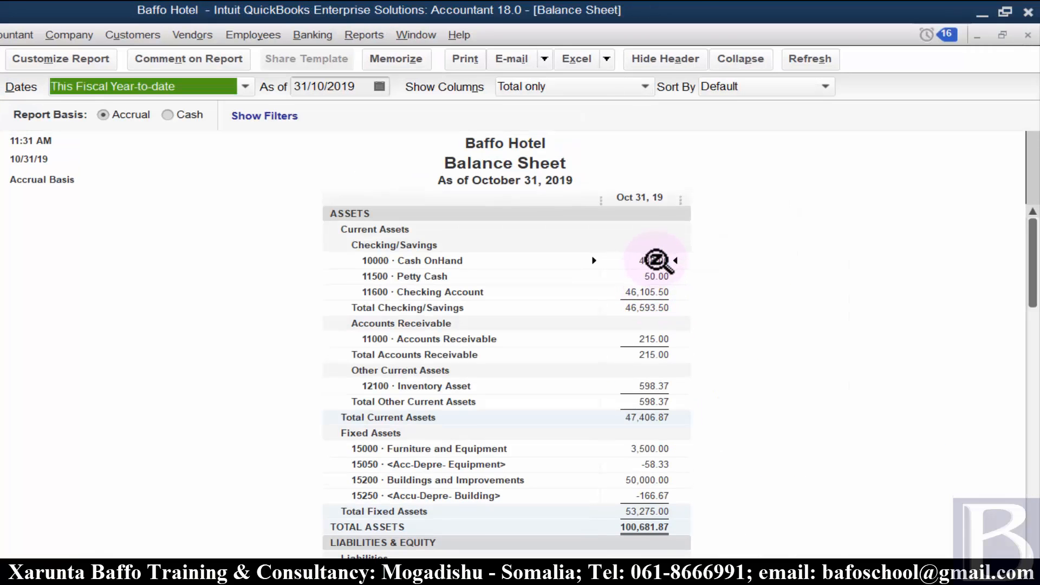
double_click(656, 261)
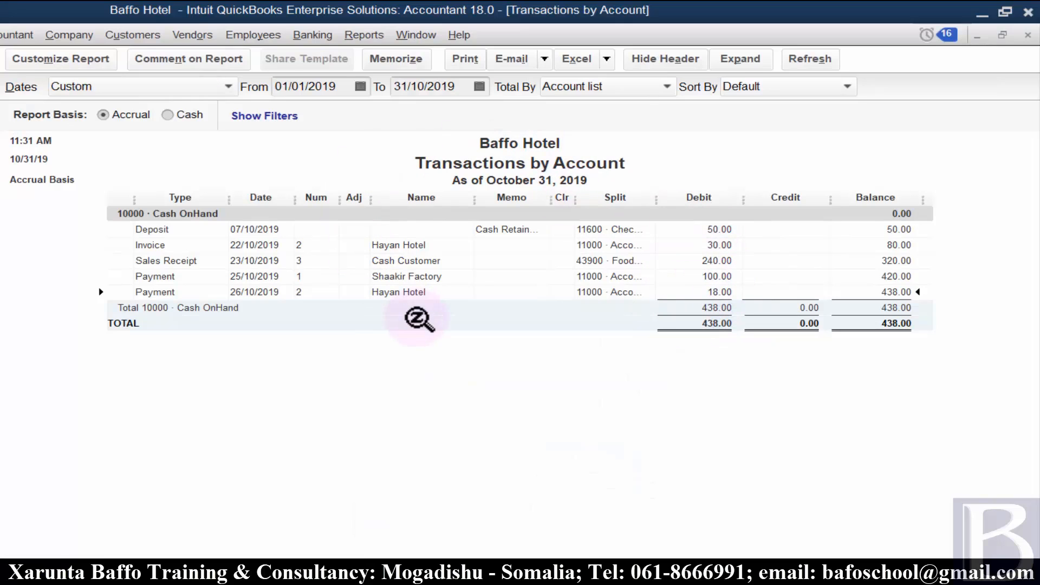
key("Escape")
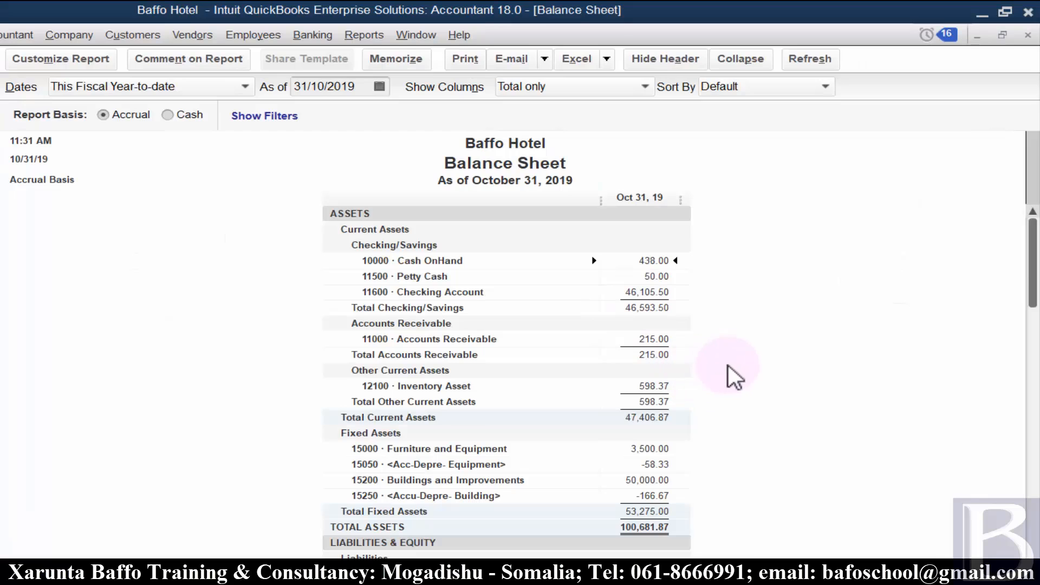
Examine Hayan Hotel's payment in the transactions behind the Balance Sheet's 11000 · Accounts Receivable amount
double_click(650, 339)
left_click(803, 308)
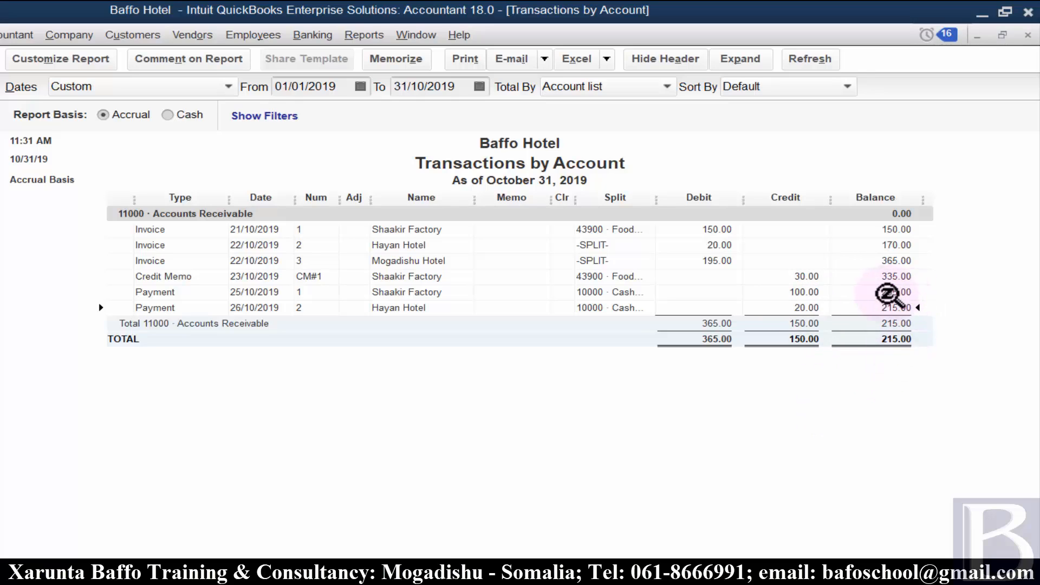
key("Escape")
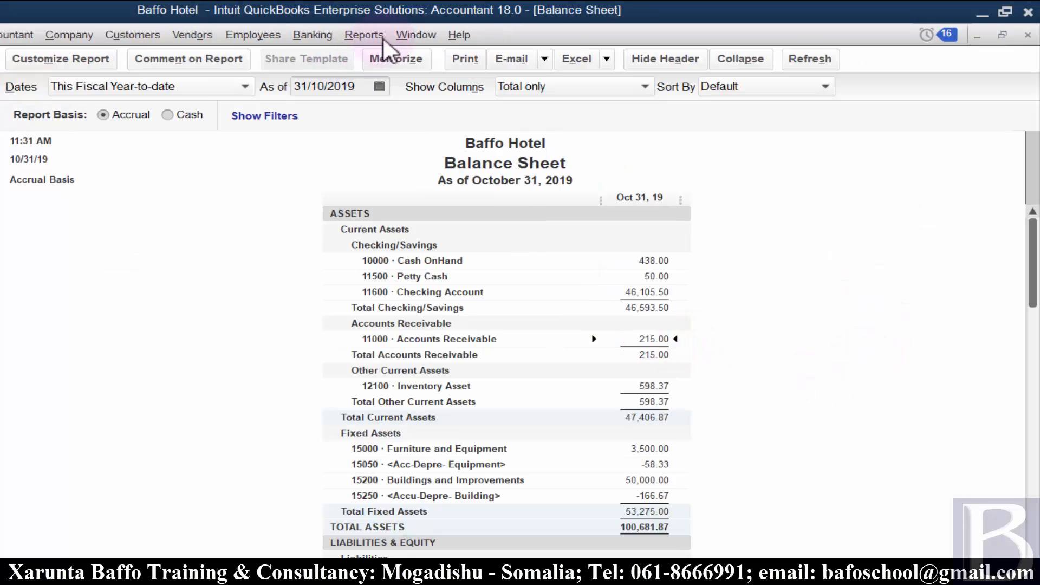
Close the remaining open reports without memorizing the modified Customer Balance Summary
key("Escape")
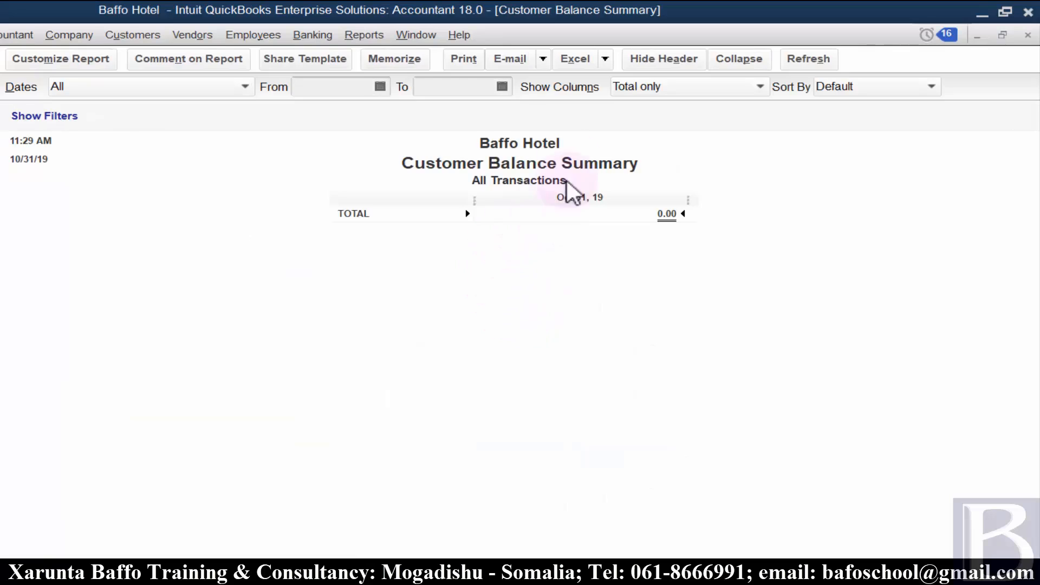
key("Escape")
left_click(521, 319)
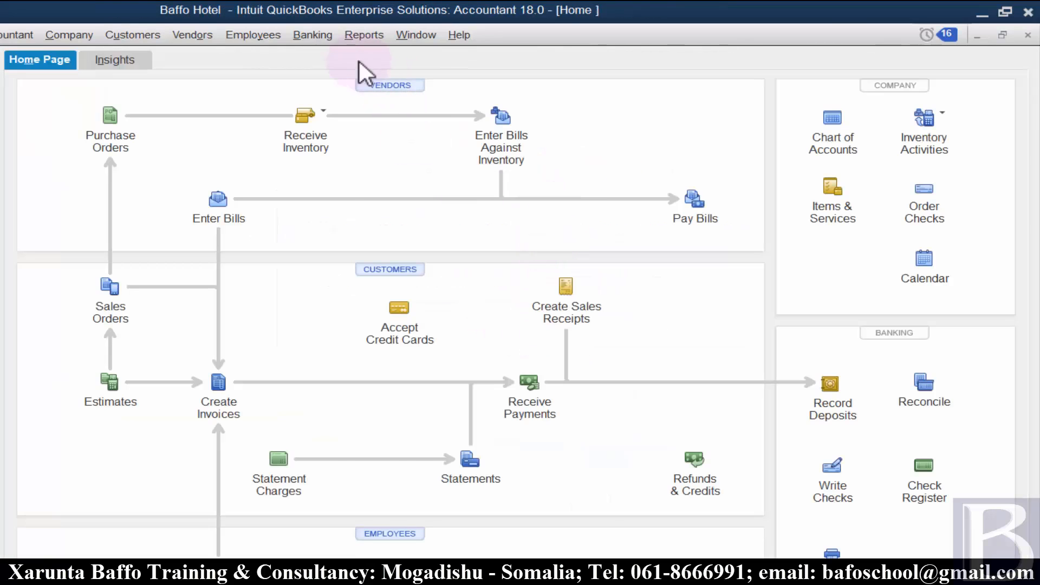
Open a fresh Customer Balance Summary report for all customers and check its total
left_click(364, 35)
mouse_move(585, 239)
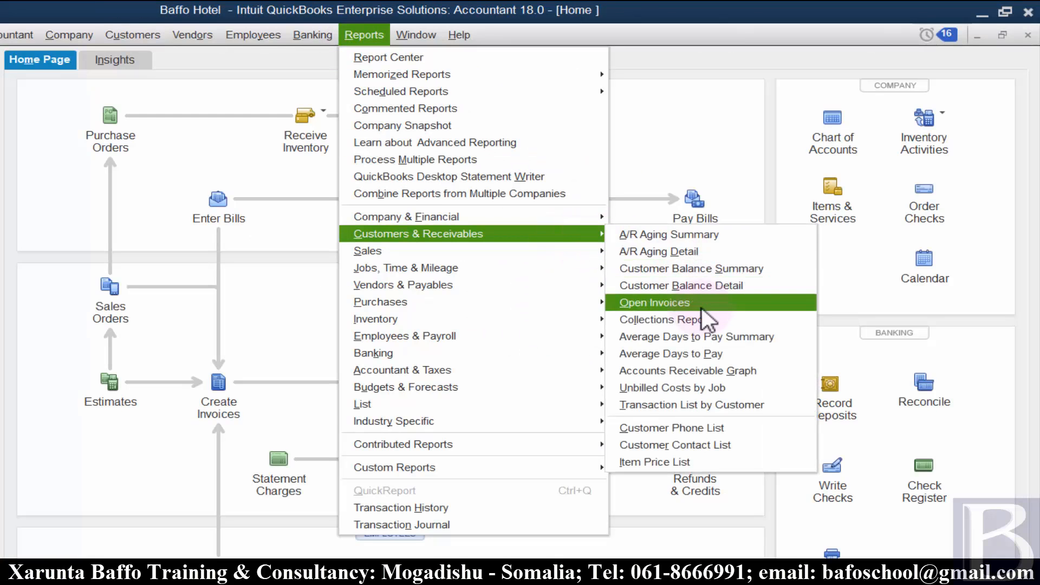
left_click(705, 271)
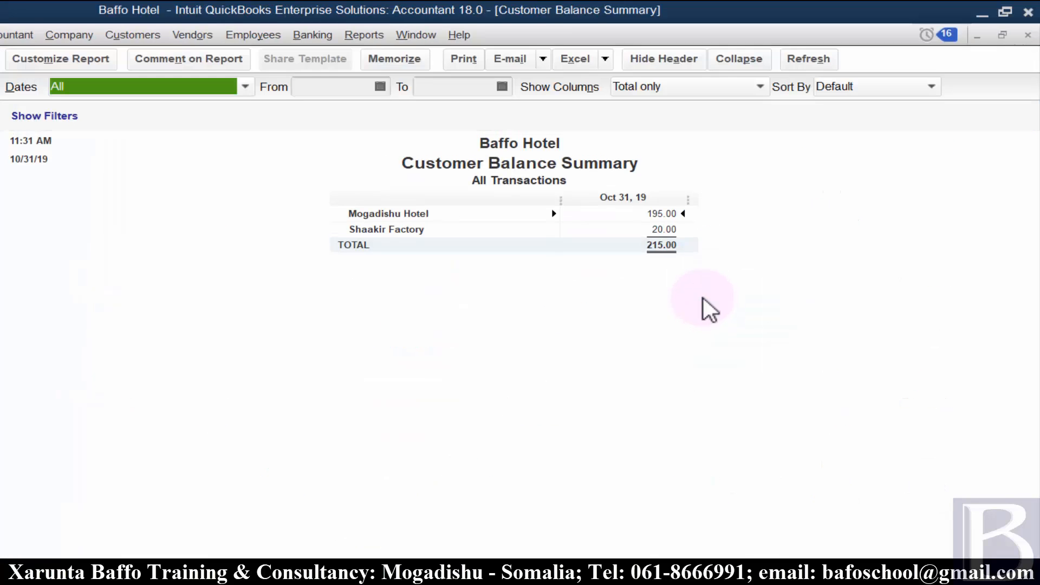
left_click(661, 247)
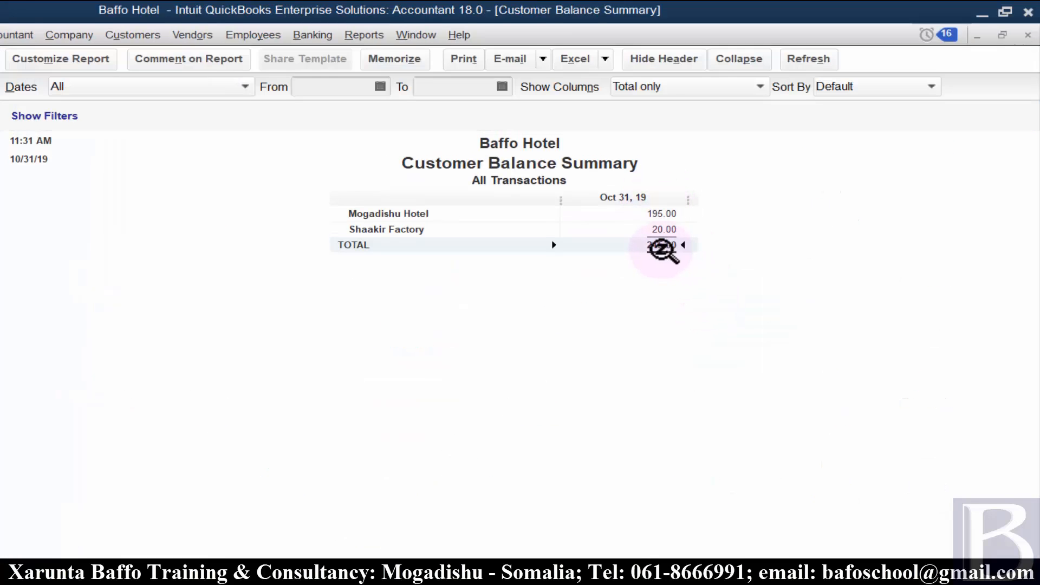